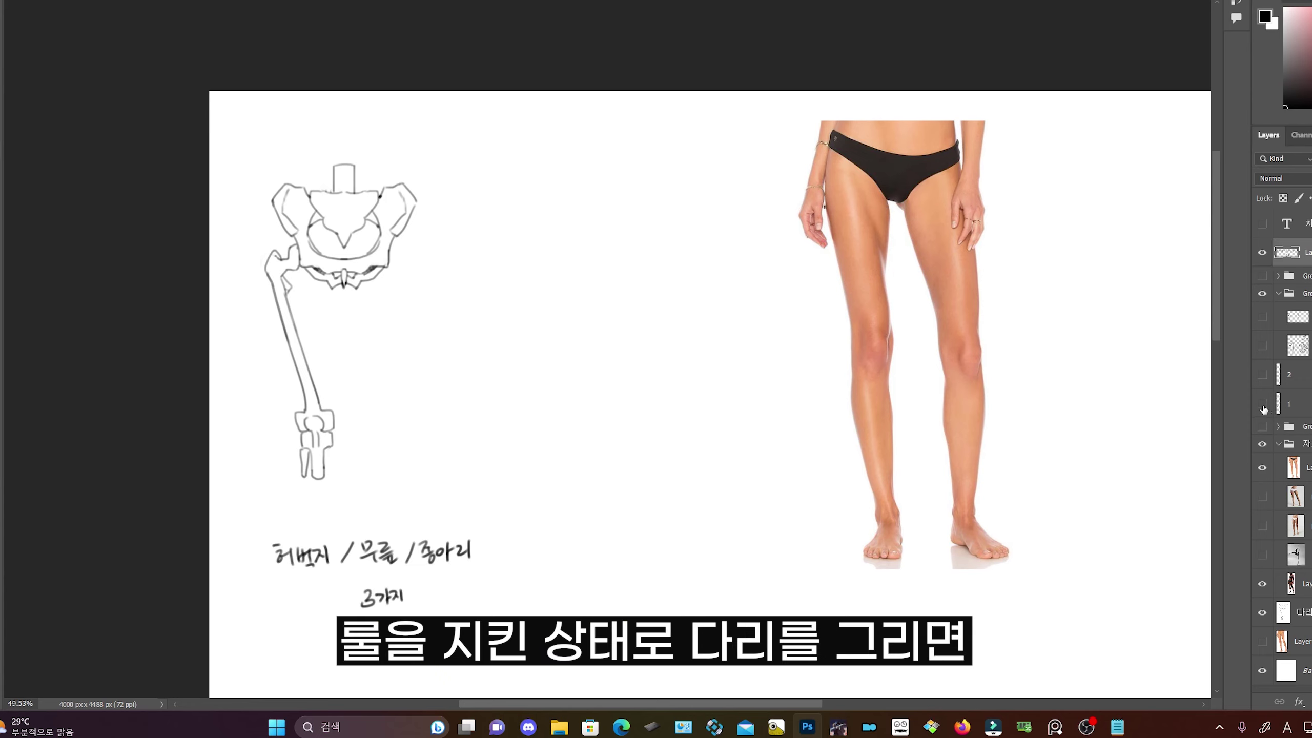
- Show the leg outline sketch and write 허 on the thigh and 무 in the knee band
left_click(1262, 404)
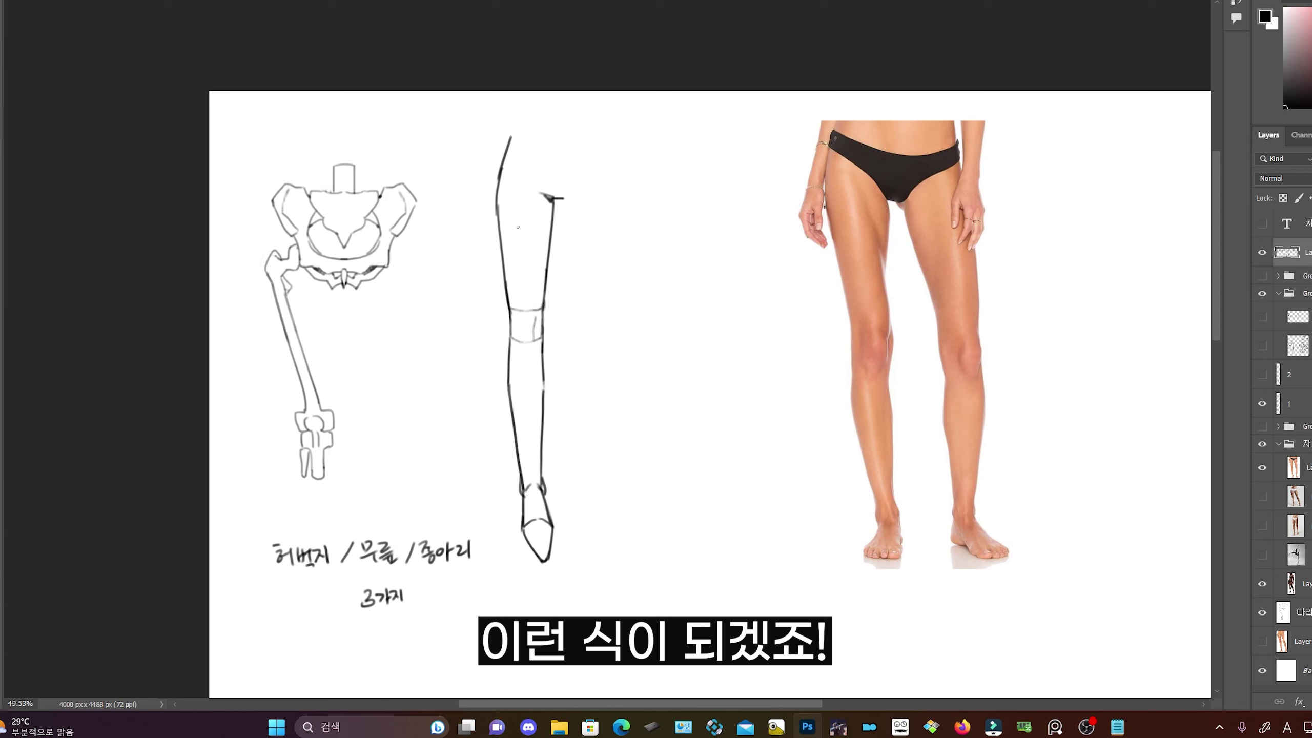
left_click_drag(514, 215, 524, 240)
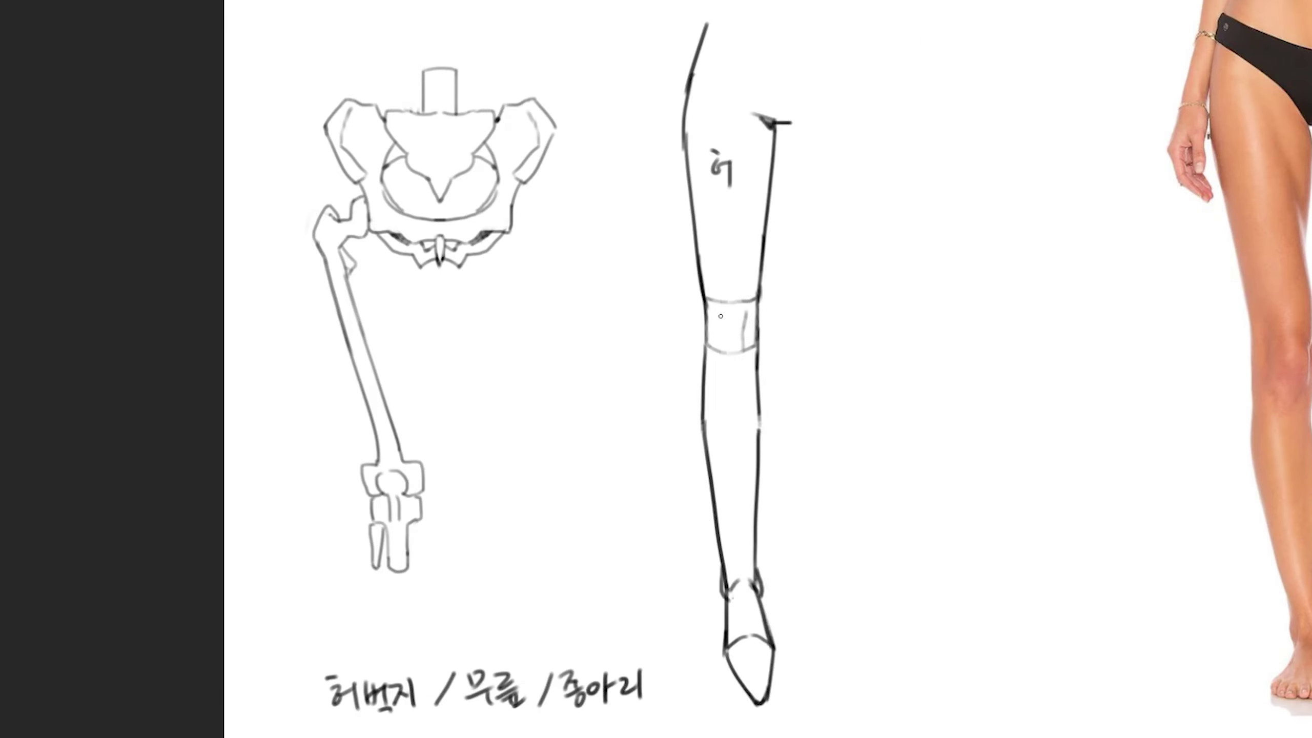
left_click_drag(721, 316, 735, 329)
left_click_drag(730, 330, 730, 344)
- Write 종 on the calf below the knee and bracket the 3가지 note
left_click_drag(722, 404, 734, 404)
left_click_drag(729, 406, 728, 425)
left_click_drag(721, 426, 729, 432)
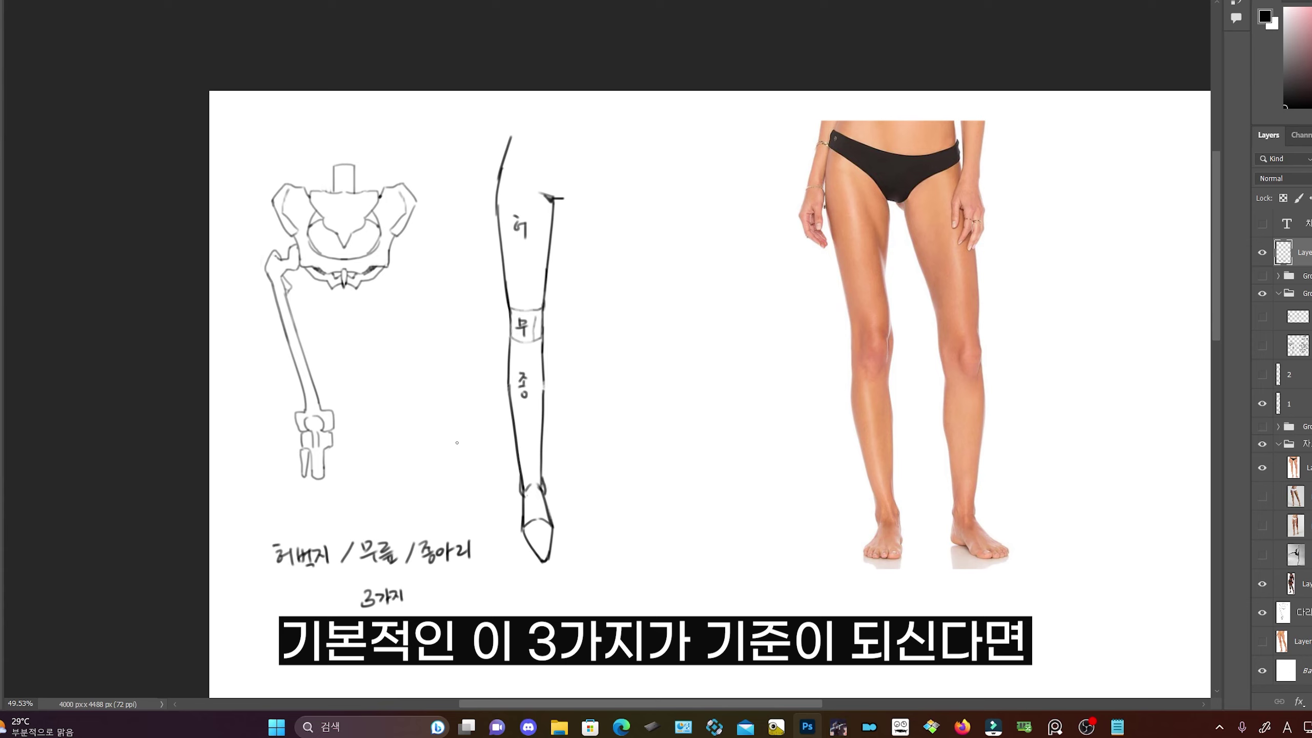
mouse_move(355, 613)
left_mouse_down()
mouse_move(397, 585)
mouse_move(406, 614)
left_mouse_up()
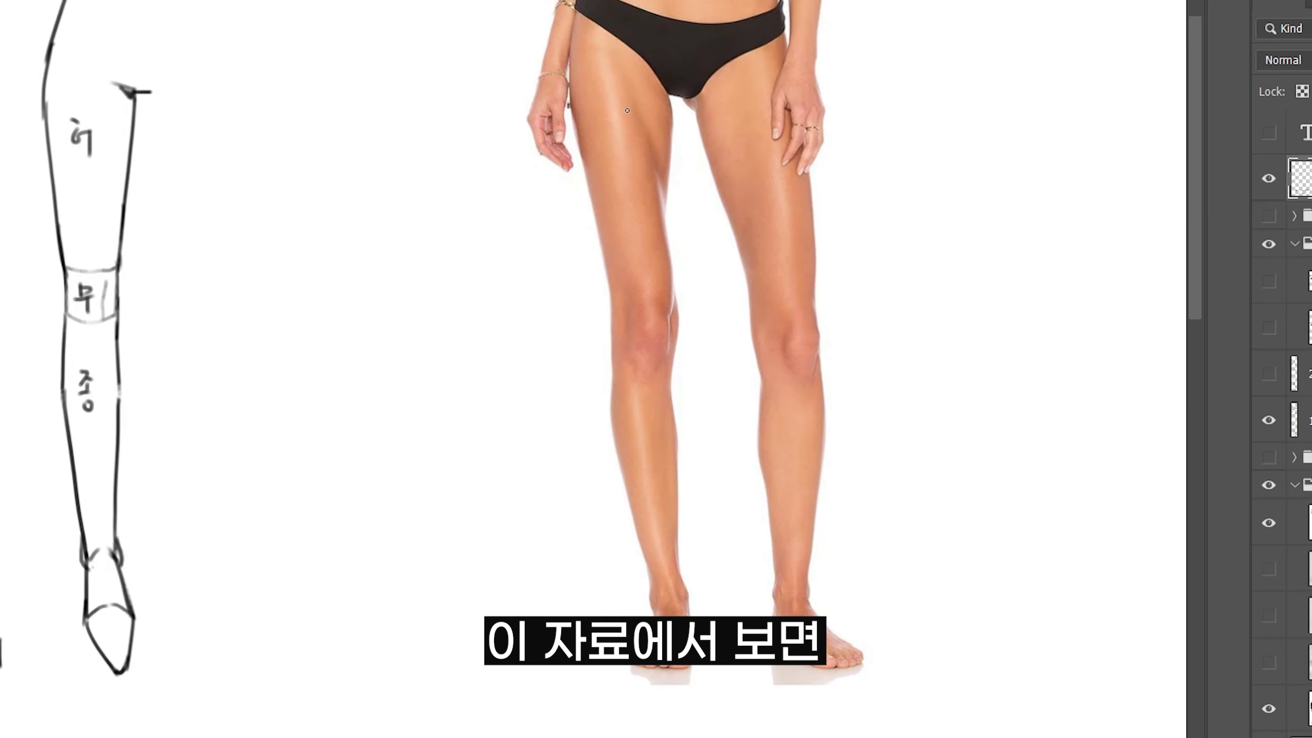
- Draw downward arrows along the reference photo's outer leg and inner thigh, with knee ticks
mouse_move(571, 189)
left_mouse_down()
mouse_move(593, 336)
mouse_move(587, 413)
mouse_move(626, 577)
left_mouse_up()
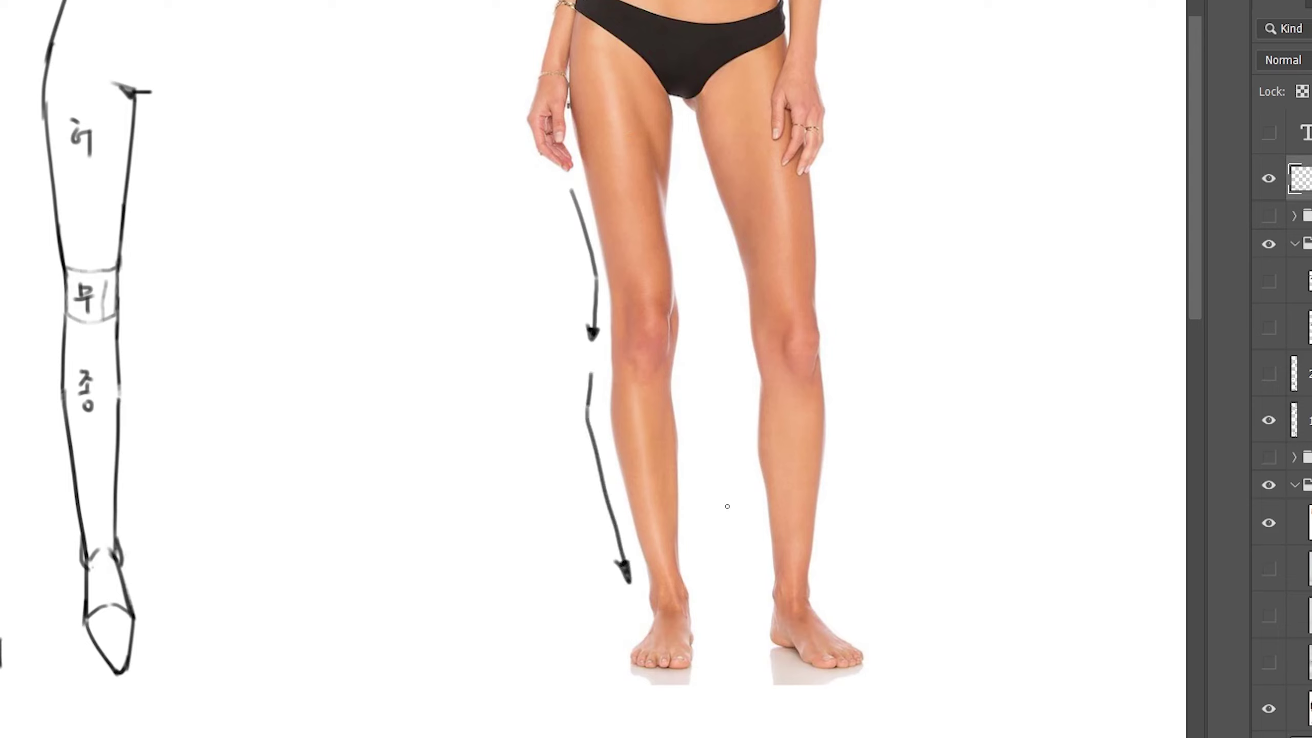
mouse_move(688, 142)
left_mouse_down()
mouse_move(674, 222)
mouse_move(691, 326)
left_mouse_up()
left_click_drag(691, 329, 691, 537)
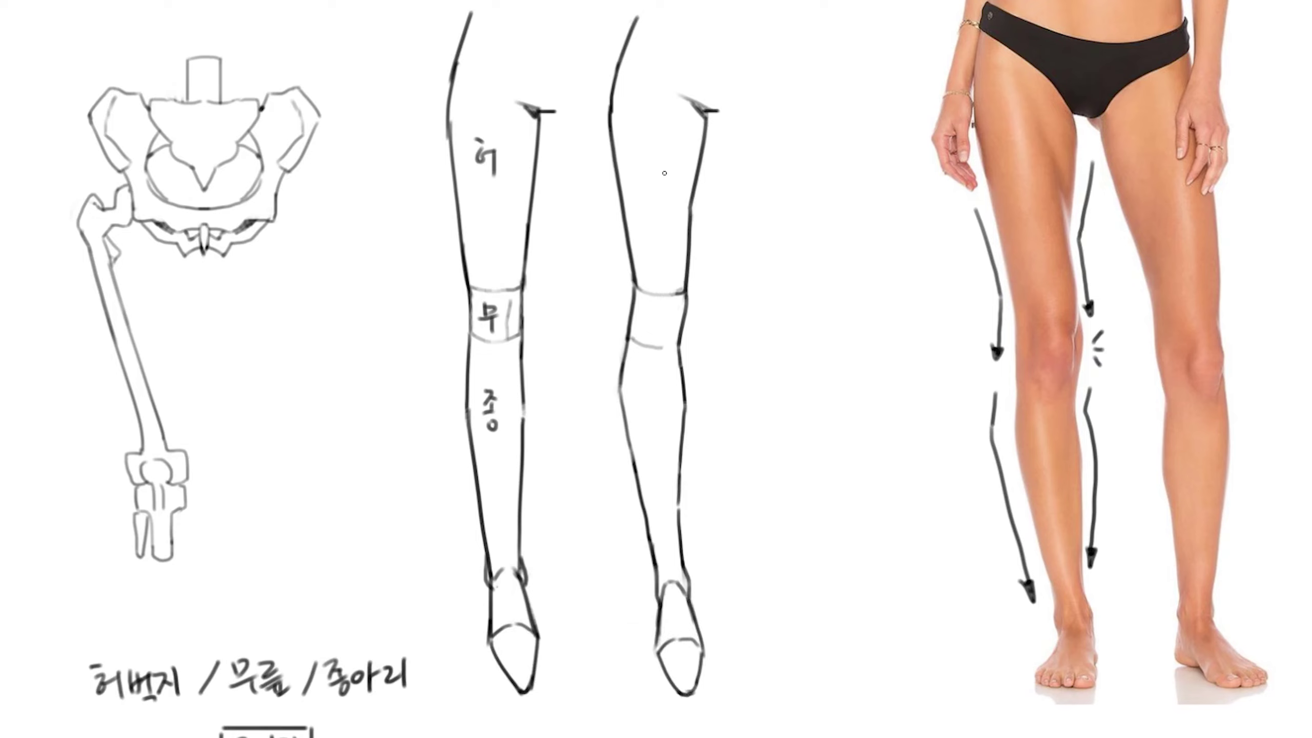
- Remove stray numbers from the second leg and add downward arrows beside its thigh and shin
left_click_drag(665, 172, 665, 199)
left_click_drag(649, 312, 664, 327)
left_click_drag(648, 401, 648, 422)
key("Delete")
mouse_move(736, 172)
left_mouse_down()
mouse_move(706, 307)
mouse_move(715, 332)
left_mouse_up()
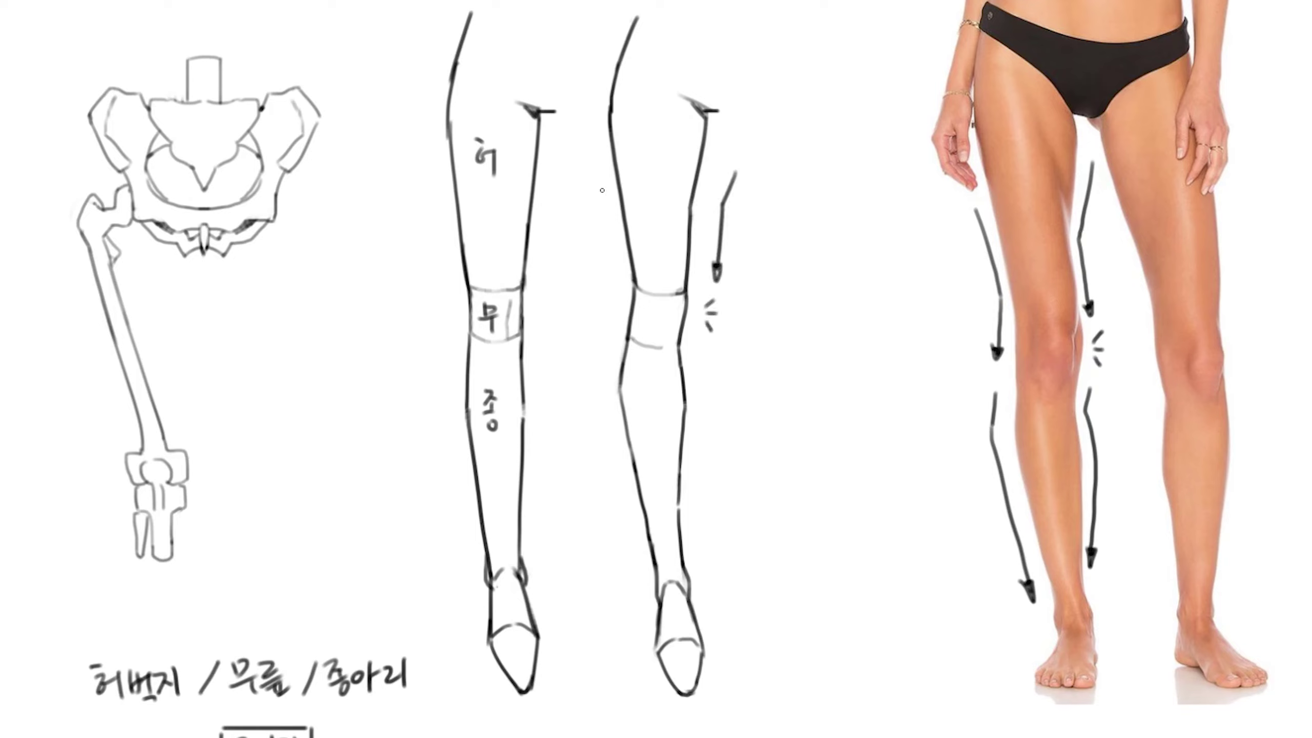
mouse_move(602, 191)
left_mouse_down()
mouse_move(622, 276)
mouse_move(598, 388)
mouse_move(634, 528)
mouse_move(626, 520)
left_mouse_up()
left_click_drag(630, 505, 626, 519)
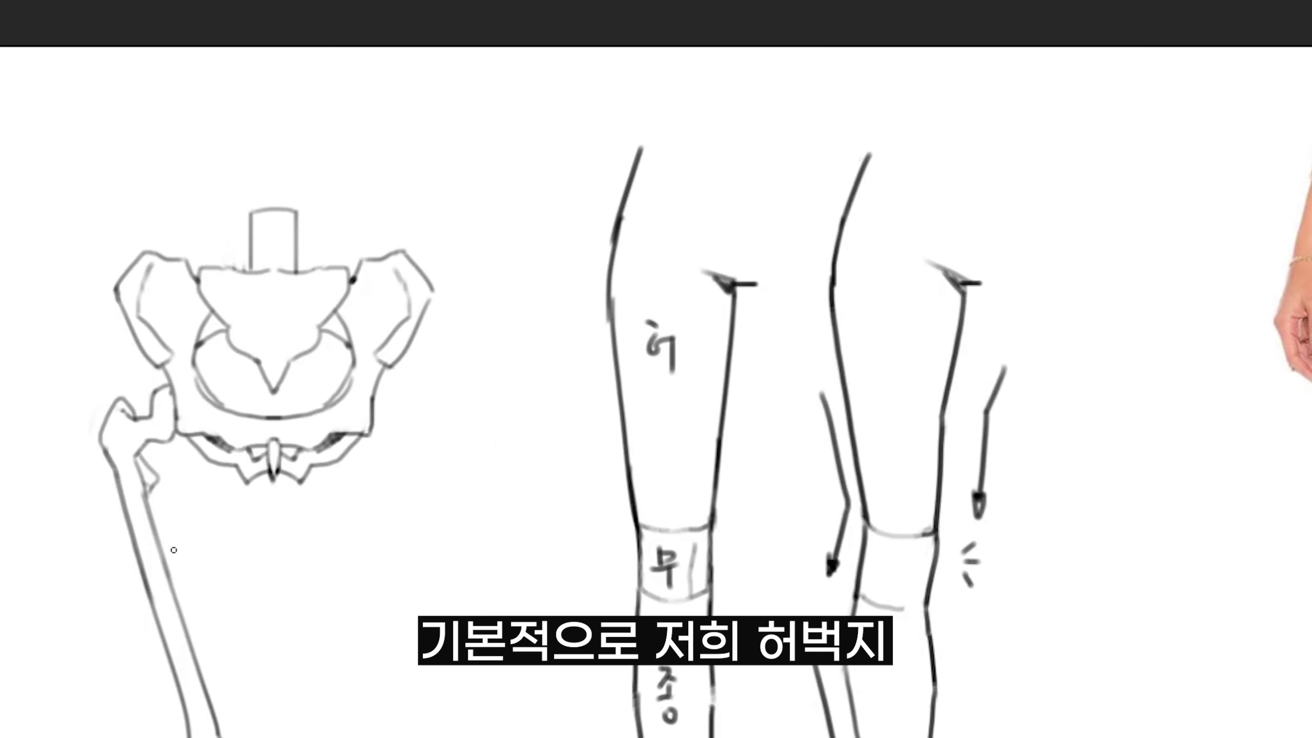
- Hatch diagonally across the sketched thigh, undoing the last strokes
left_click_drag(604, 324, 698, 259)
left_click_drag(604, 369, 711, 282)
left_click_drag(622, 389, 720, 315)
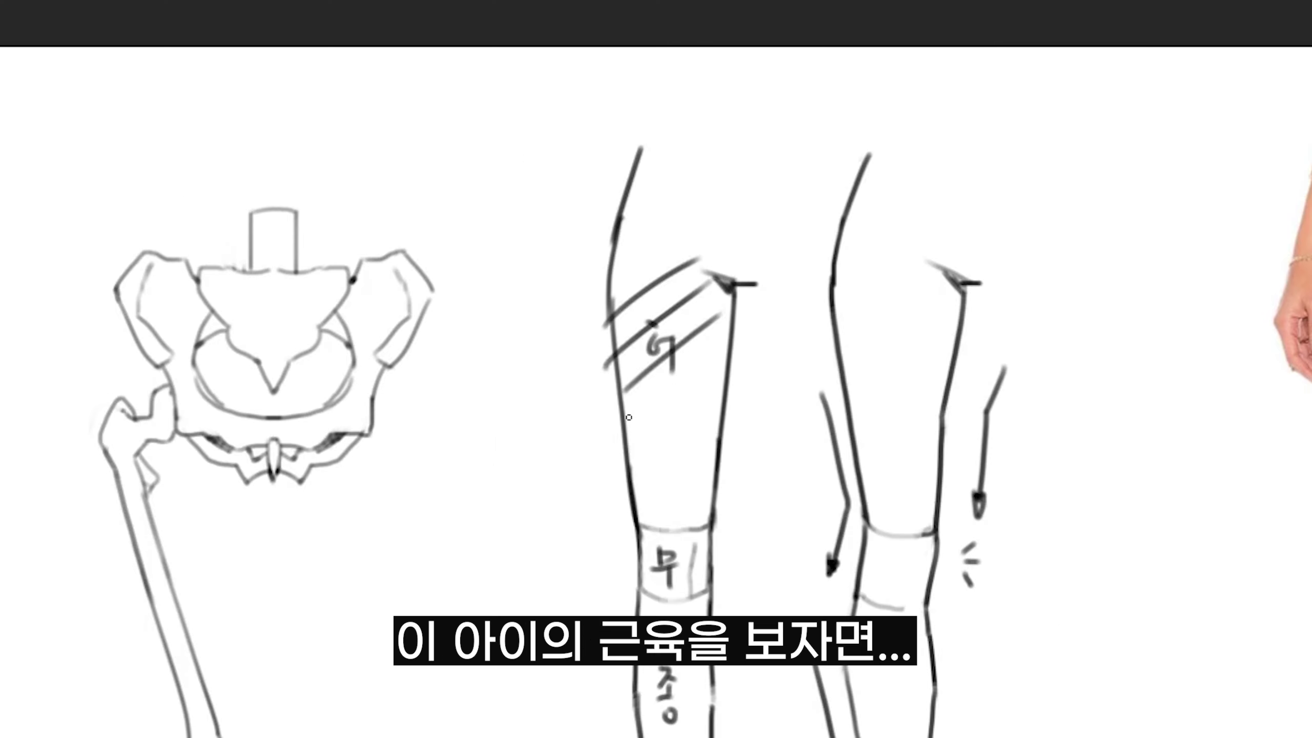
left_click_drag(617, 430, 718, 359)
left_click_drag(630, 456, 716, 402)
left_click_drag(630, 502, 706, 453)
key("ctrl+z")
key("ctrl+z")
key("ctrl+z")
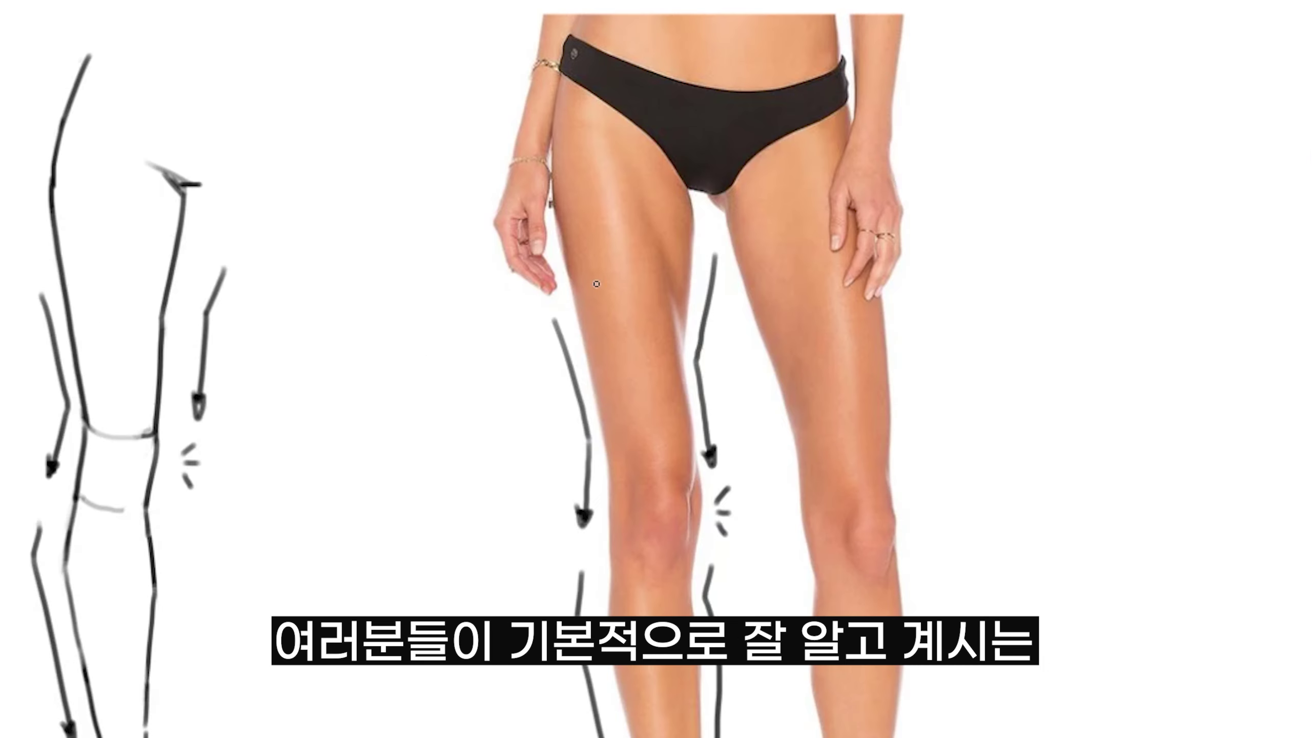
- Outline the front thigh muscle down to the knee and hatch the inner thigh muscle
mouse_move(578, 298)
left_mouse_down()
mouse_move(597, 120)
mouse_move(690, 445)
left_mouse_up()
left_click_drag(579, 297, 622, 457)
mouse_move(591, 125)
left_mouse_down()
mouse_move(615, 114)
mouse_move(631, 126)
left_mouse_up()
mouse_move(607, 153)
left_mouse_down()
mouse_move(643, 139)
mouse_move(657, 154)
left_mouse_up()
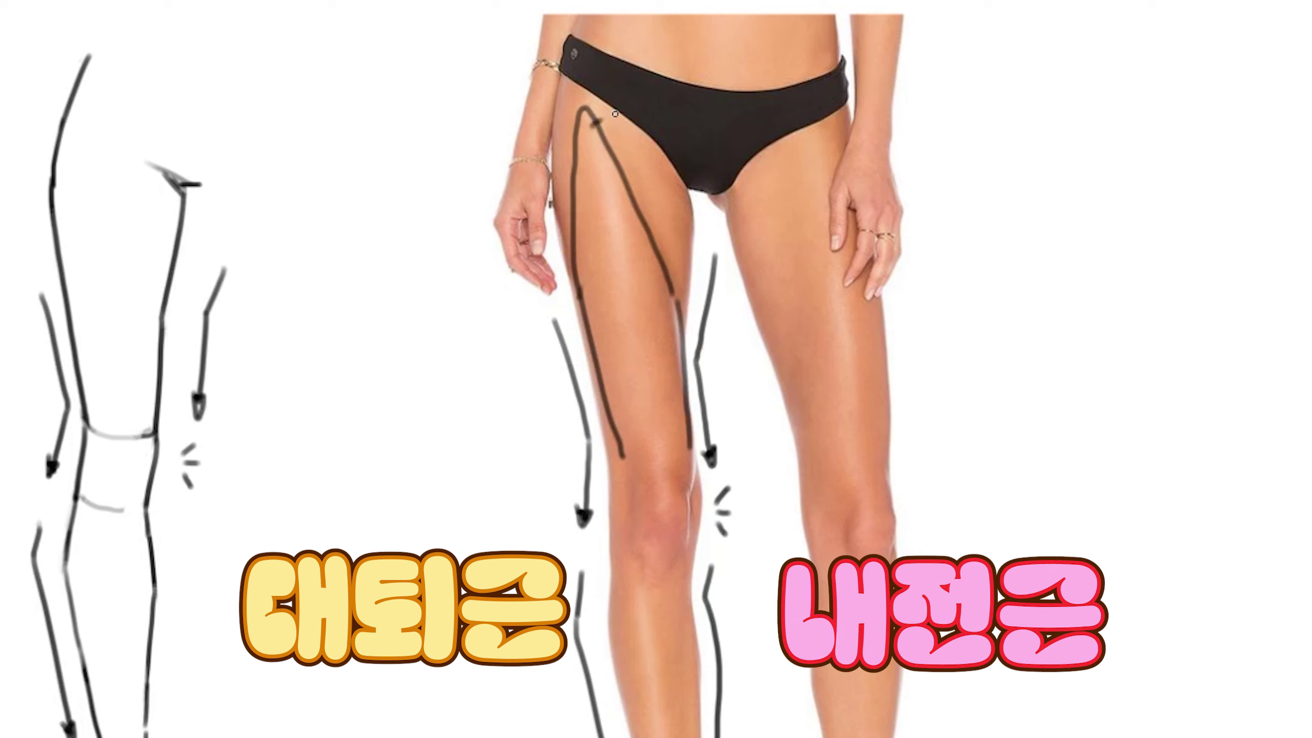
mouse_move(639, 213)
left_mouse_down()
mouse_move(682, 183)
mouse_move(695, 209)
left_mouse_up()
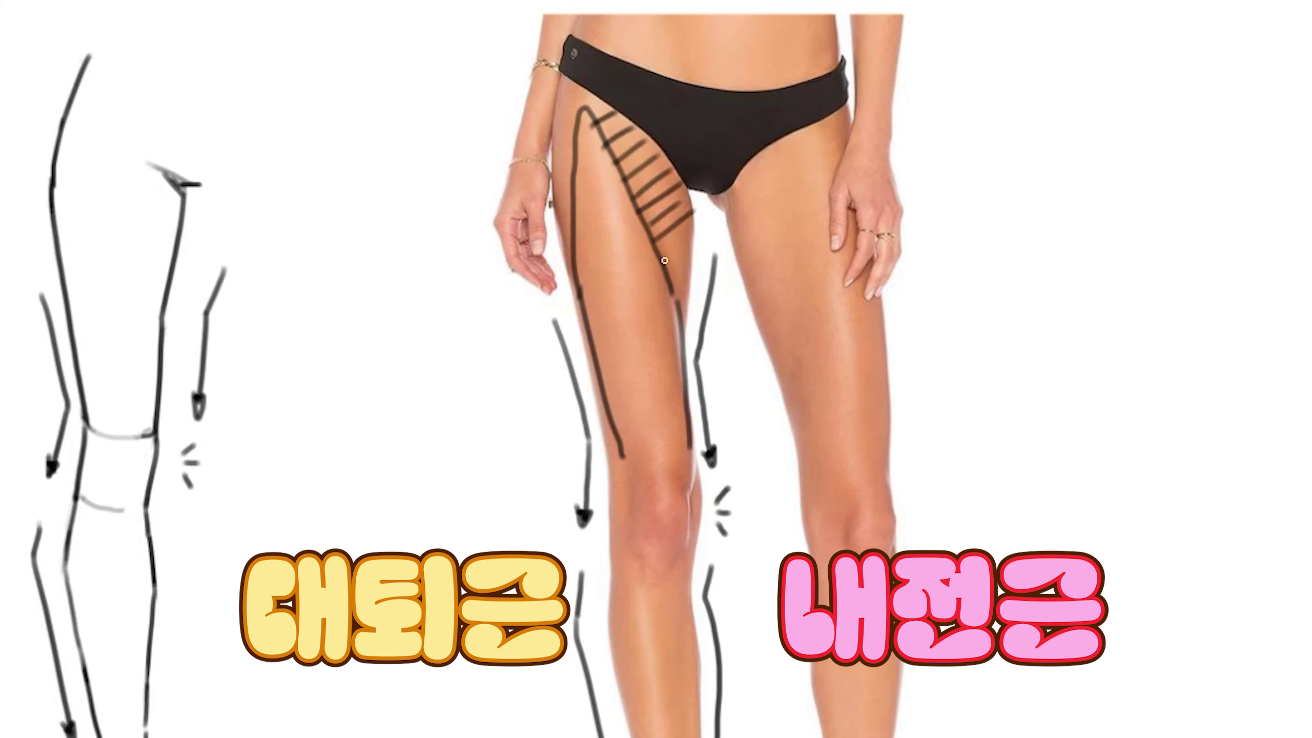
left_click_drag(668, 266, 695, 248)
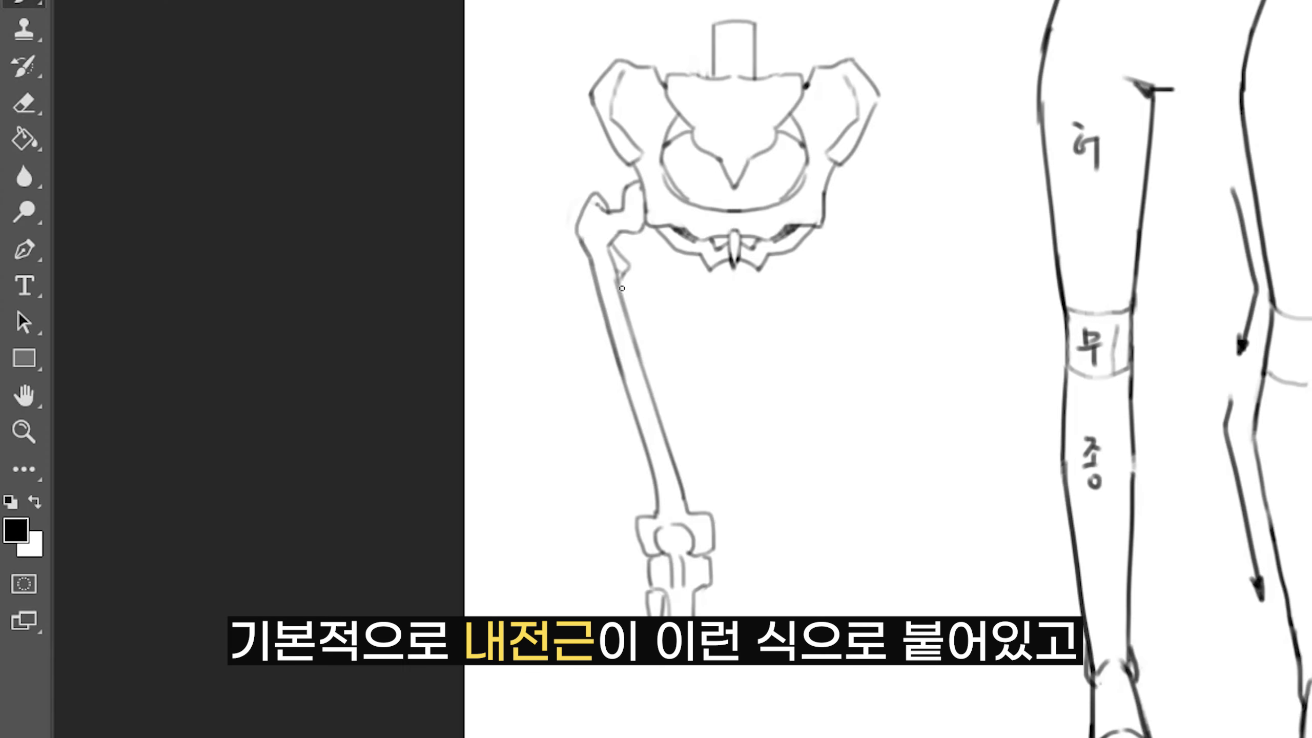
- Connect the femur neck to the pubis with a curved line, outline muscles labeled 대퇴근 and 내
mouse_move(621, 288)
left_mouse_down()
mouse_move(666, 242)
mouse_move(731, 285)
left_mouse_up()
left_click(707, 512, "shift")
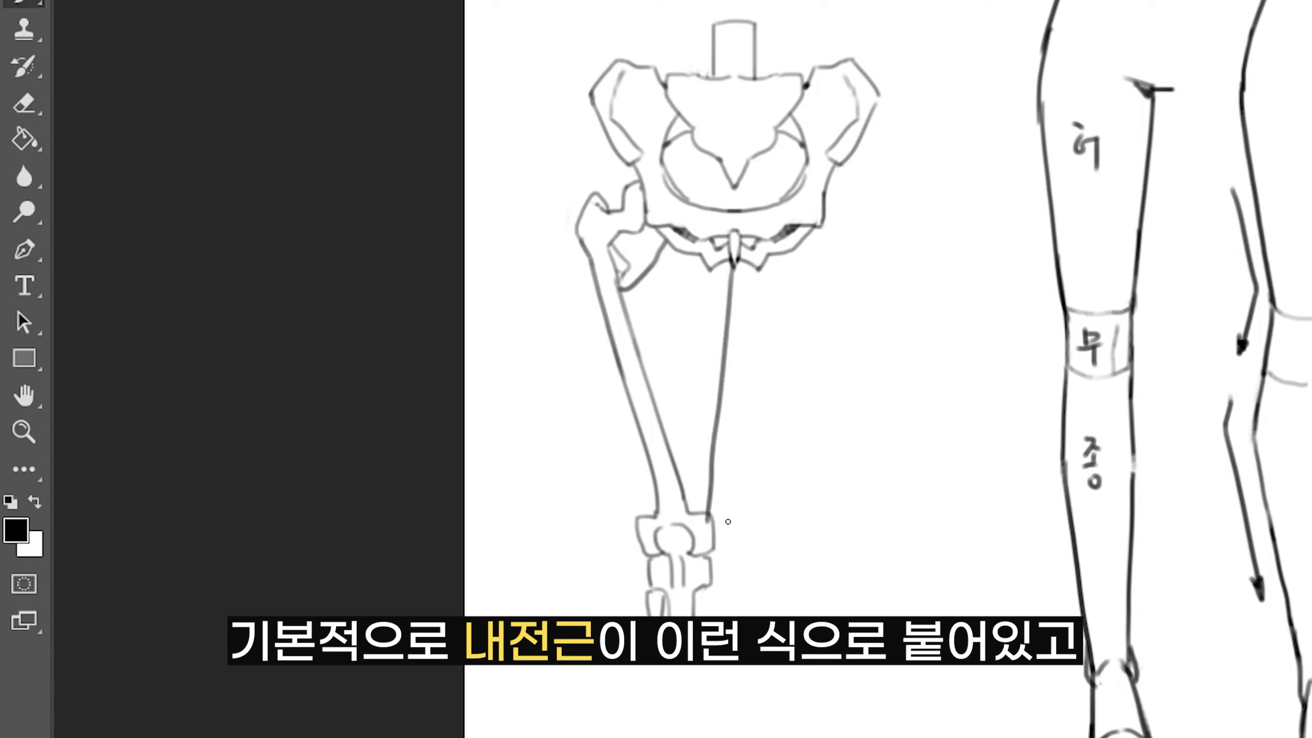
key("ctrl+z")
left_click_drag(709, 514, 728, 273)
mouse_move(617, 138)
left_mouse_down()
mouse_move(594, 258)
mouse_move(600, 367)
mouse_move(646, 517)
left_mouse_up()
left_click_drag(636, 165, 710, 418)
mouse_move(617, 310)
left_mouse_down()
mouse_move(646, 336)
mouse_move(630, 356)
mouse_move(664, 379)
mouse_move(671, 432)
left_mouse_up()
mouse_move(764, 337)
left_mouse_down()
mouse_move(742, 416)
mouse_move(746, 501)
mouse_move(752, 483)
left_mouse_up()
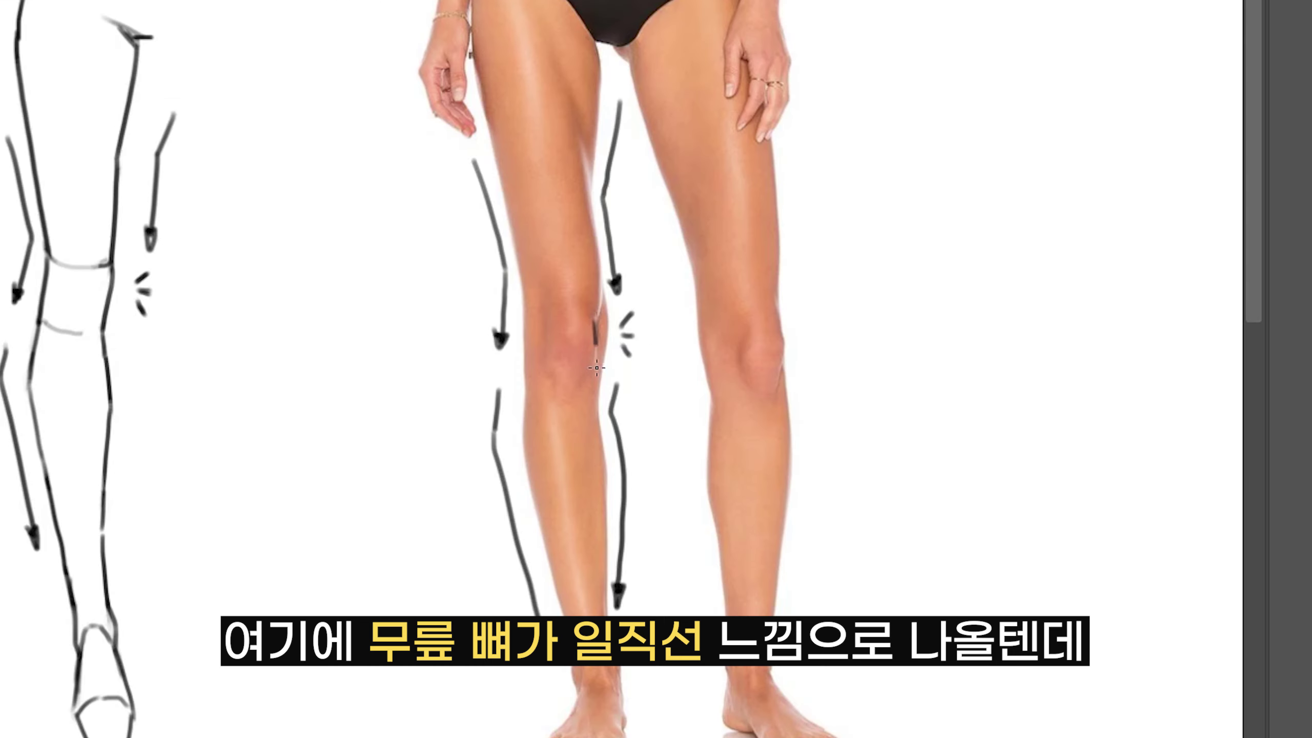
- Write the 넙다리 빗근 note and trace the strap muscle down the inner thigh past the knee
mouse_move(594, 321)
left_mouse_down()
mouse_move(587, 378)
mouse_move(543, 379)
mouse_move(593, 322)
left_mouse_up()
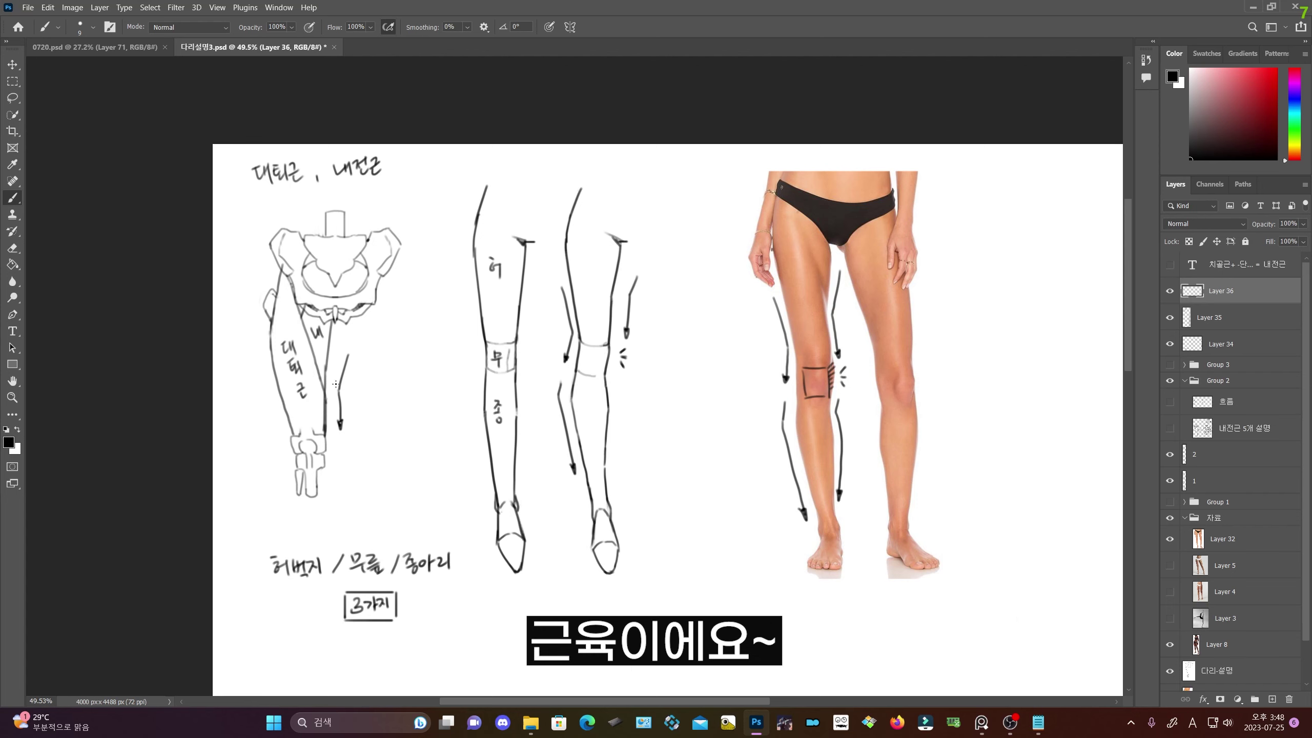
mouse_move(248, 203)
left_mouse_down()
mouse_move(261, 217)
mouse_move(364, 209)
left_mouse_up()
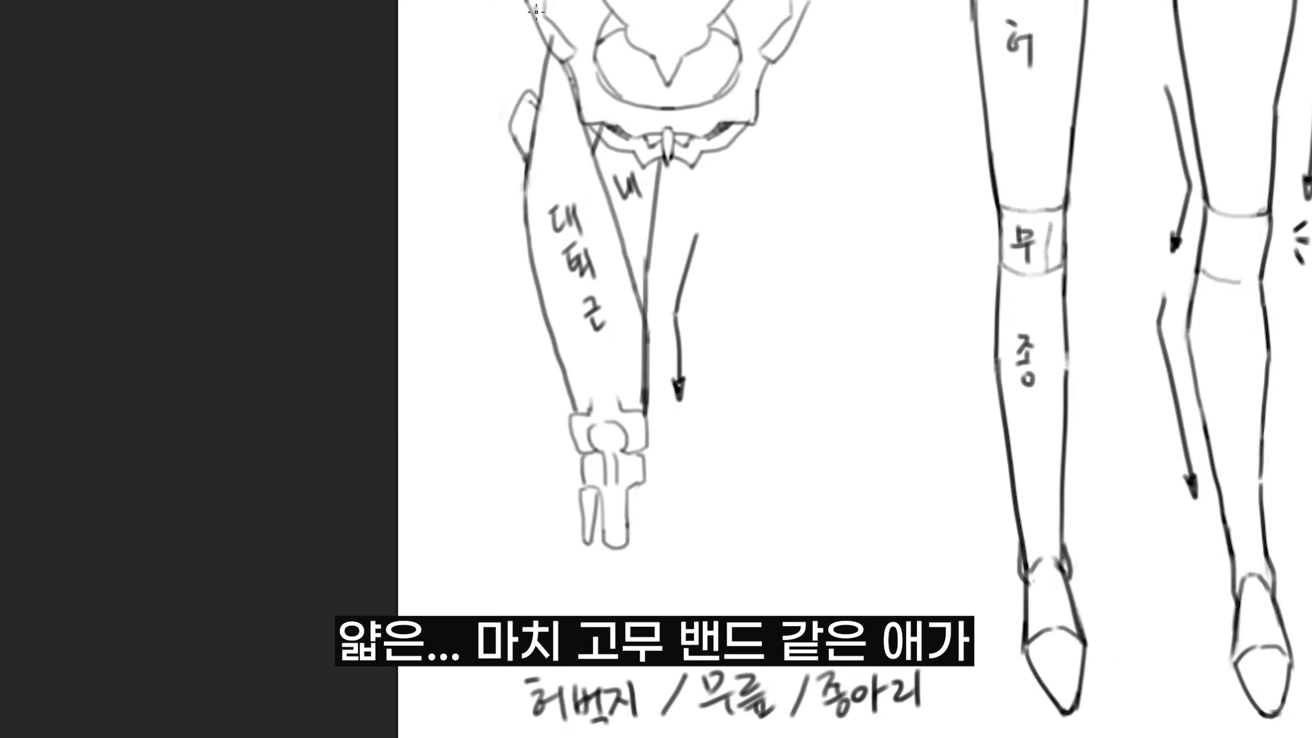
left_click_drag(275, 252, 321, 388)
mouse_move(591, 198)
left_mouse_down()
mouse_move(644, 357)
mouse_move(645, 409)
left_mouse_up()
left_click_drag(649, 341, 628, 505)
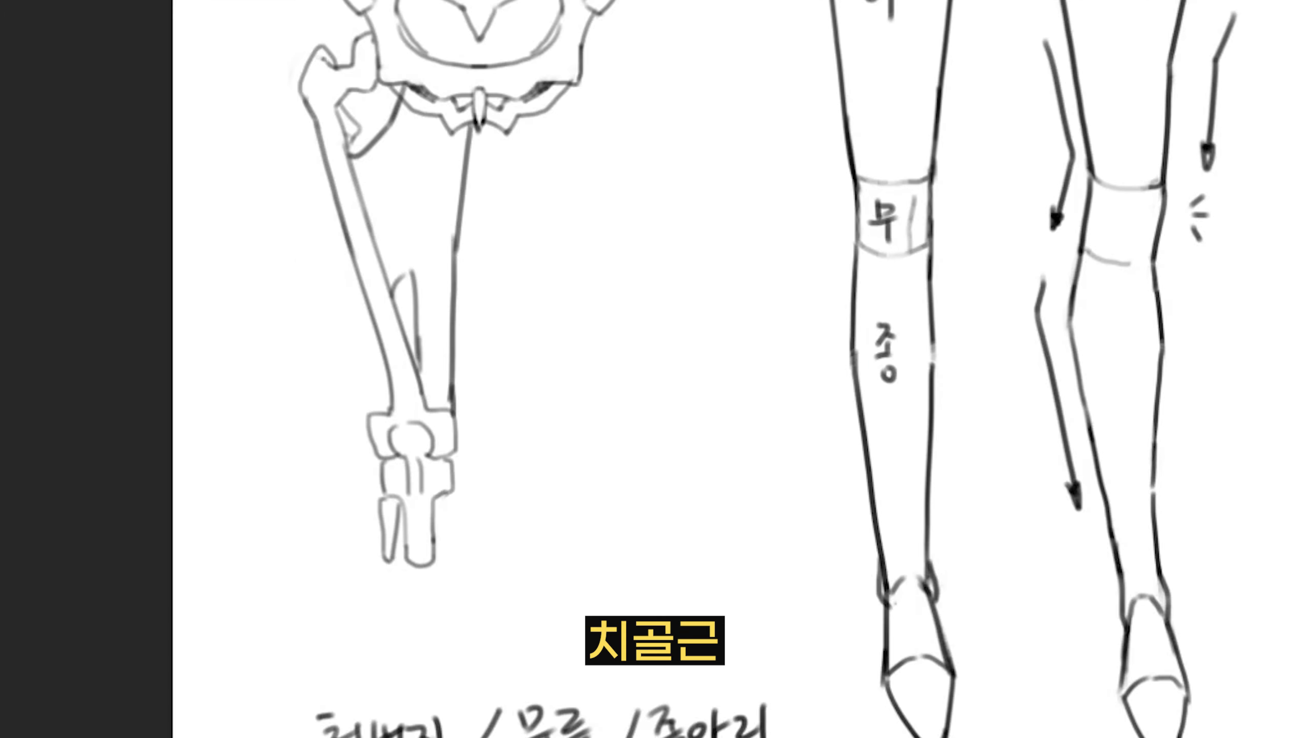
- Write the 내전근 heading with 치골근, 단내전근 and 장내전근 listed beneath it
left_click_drag(674, 173, 780, 199)
mouse_move(644, 253)
left_mouse_down()
mouse_move(664, 281)
mouse_move(702, 280)
mouse_move(676, 331)
mouse_move(788, 330)
left_mouse_up()
mouse_move(652, 361)
left_mouse_down()
mouse_move(695, 395)
mouse_move(795, 385)
left_mouse_up()
mouse_move(663, 423)
left_mouse_down()
mouse_move(677, 418)
mouse_move(693, 444)
left_mouse_up()
- Add 대내전근 and 박근, bracket the list, and redraw the adductor line from hip to knee
mouse_move(703, 422)
left_mouse_down()
mouse_move(701, 455)
mouse_move(738, 442)
left_mouse_up()
left_click_drag(739, 419, 770, 445)
left_click_drag(772, 421, 804, 444)
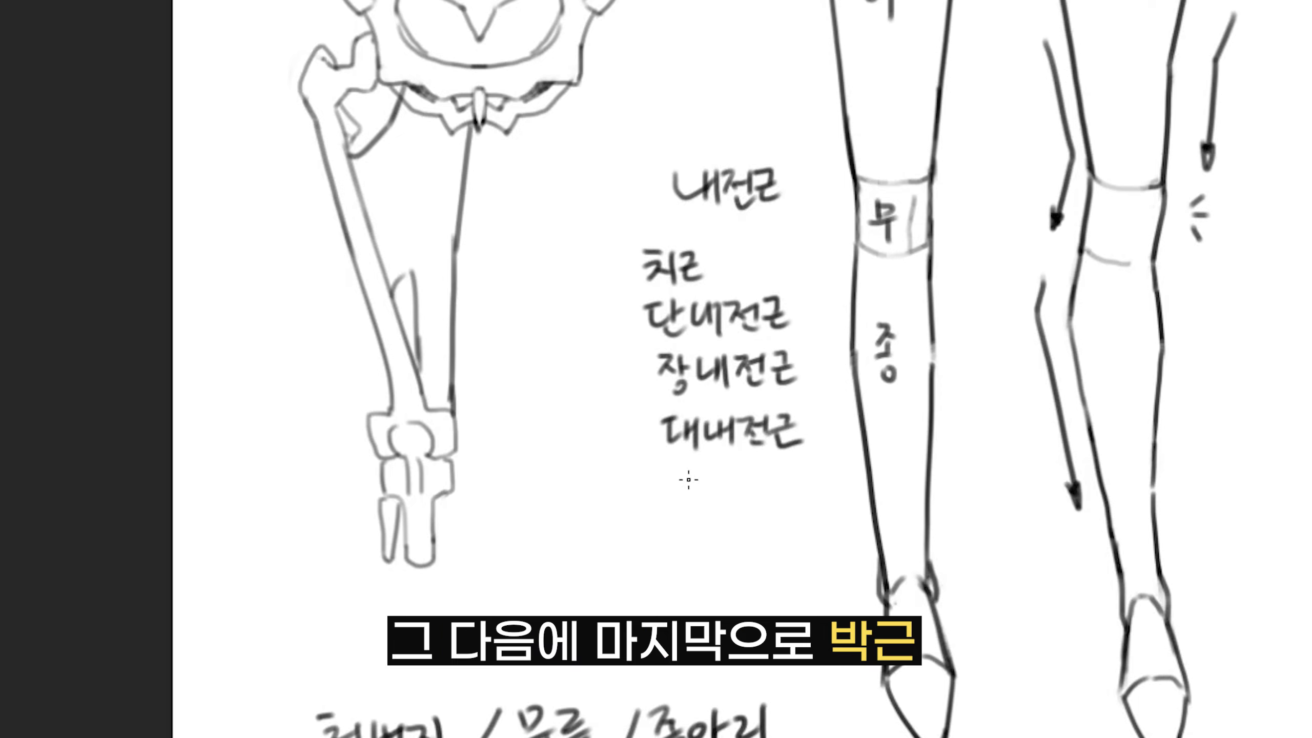
mouse_move(690, 478)
left_mouse_down()
mouse_move(705, 522)
mouse_move(764, 517)
left_mouse_up()
left_click_drag(643, 278, 645, 513)
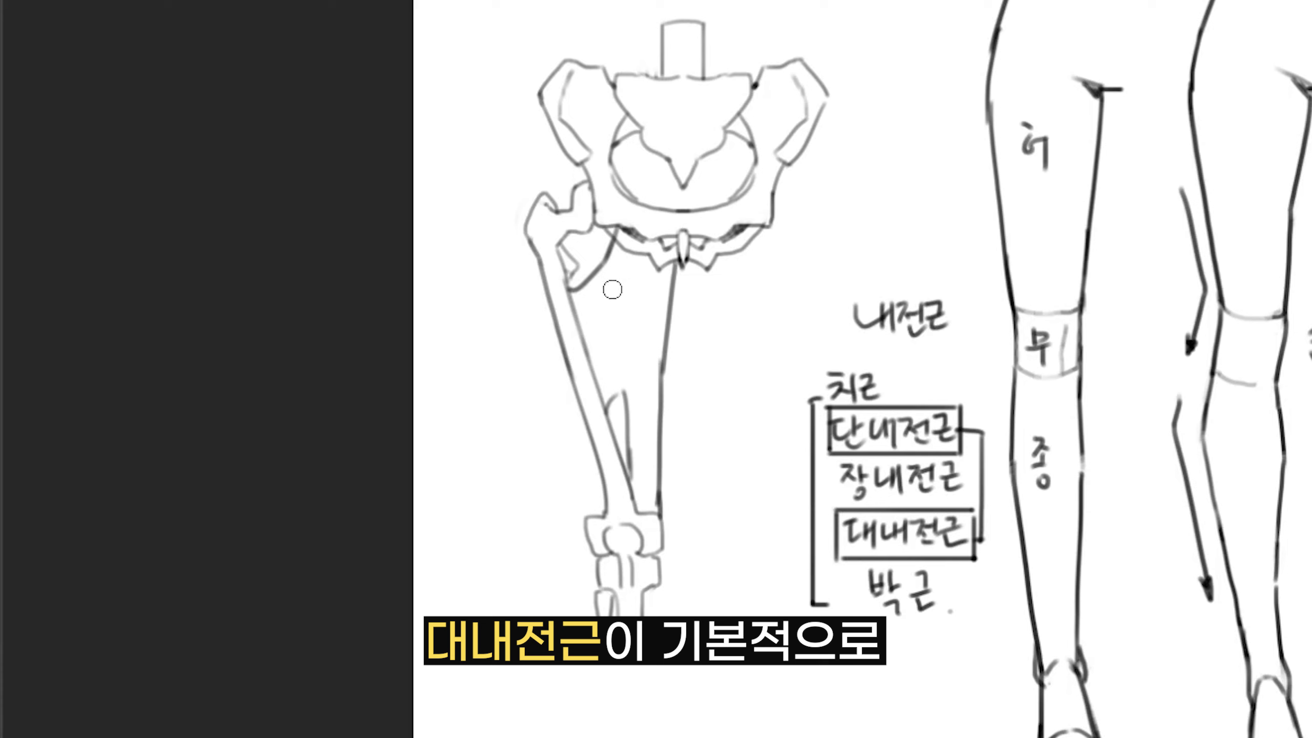
left_click_drag(649, 261, 571, 280)
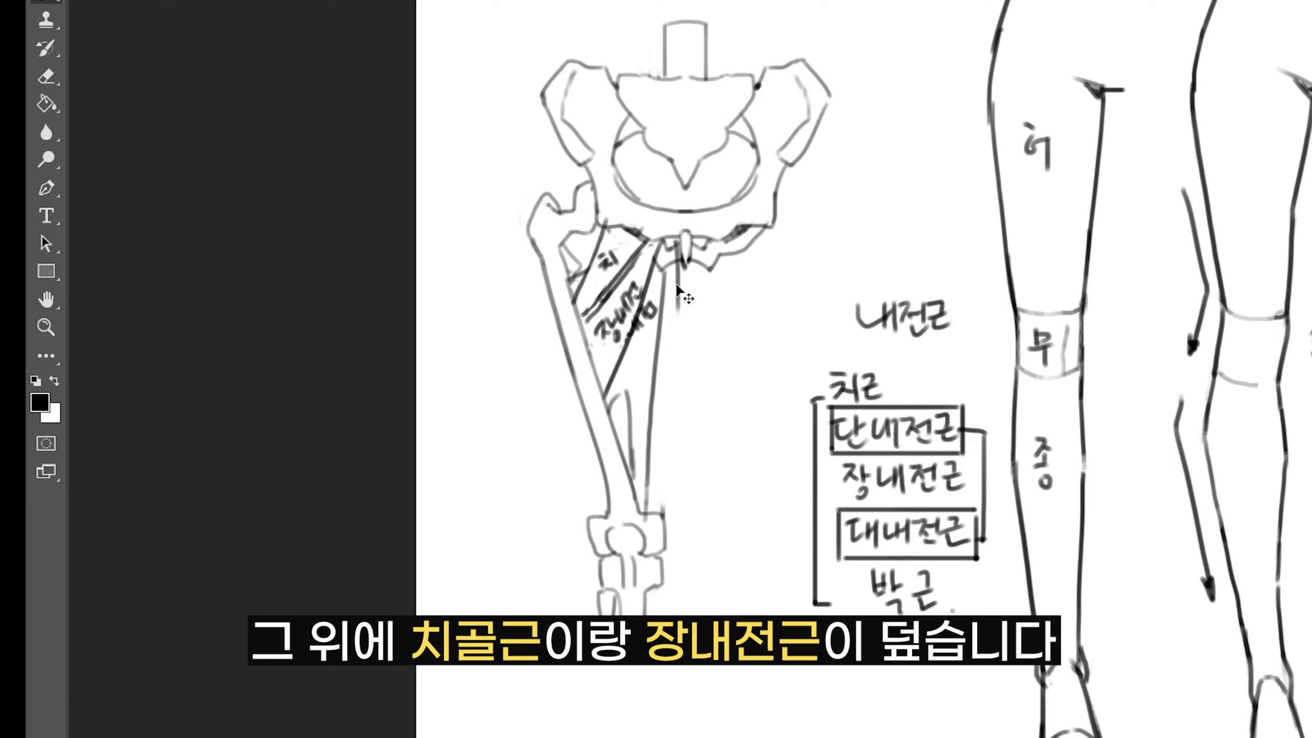
- Draw the gracilis lines down the inner thigh and paint the adjacent strip orange
left_click_drag(724, 126, 695, 468)
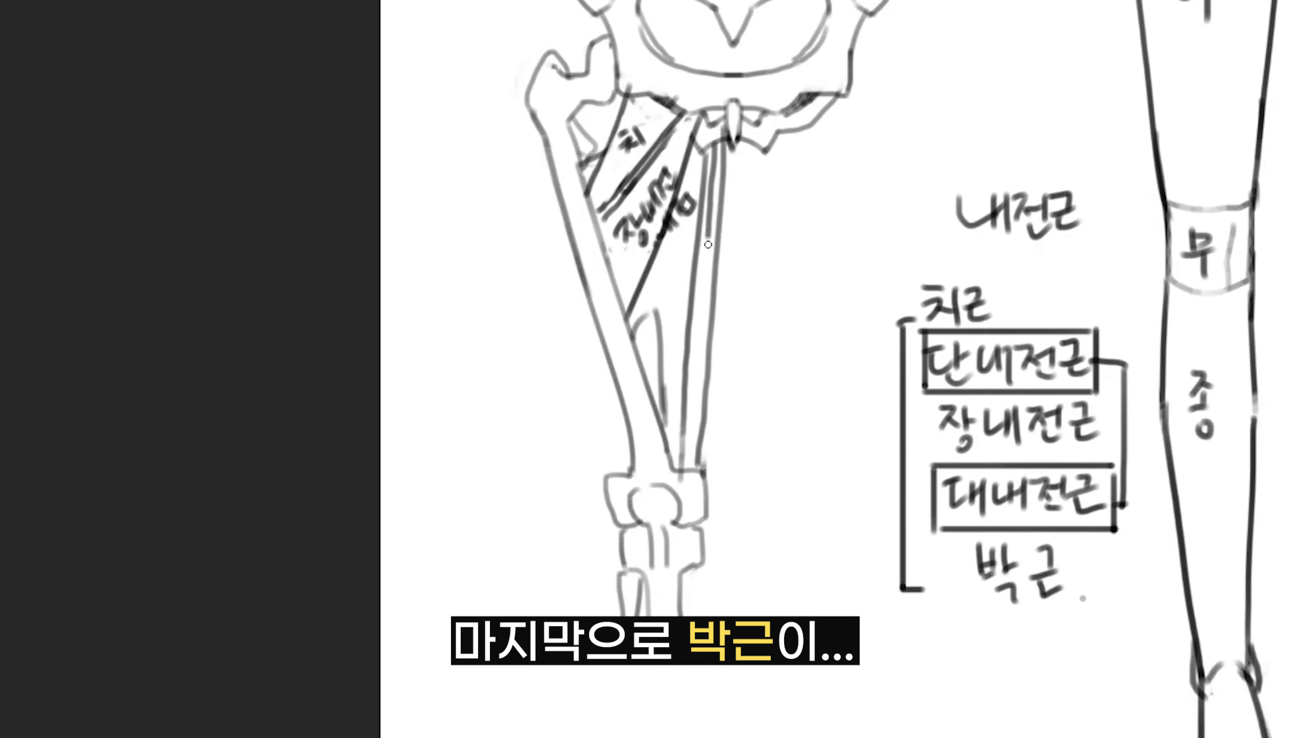
left_click_drag(712, 236, 694, 465)
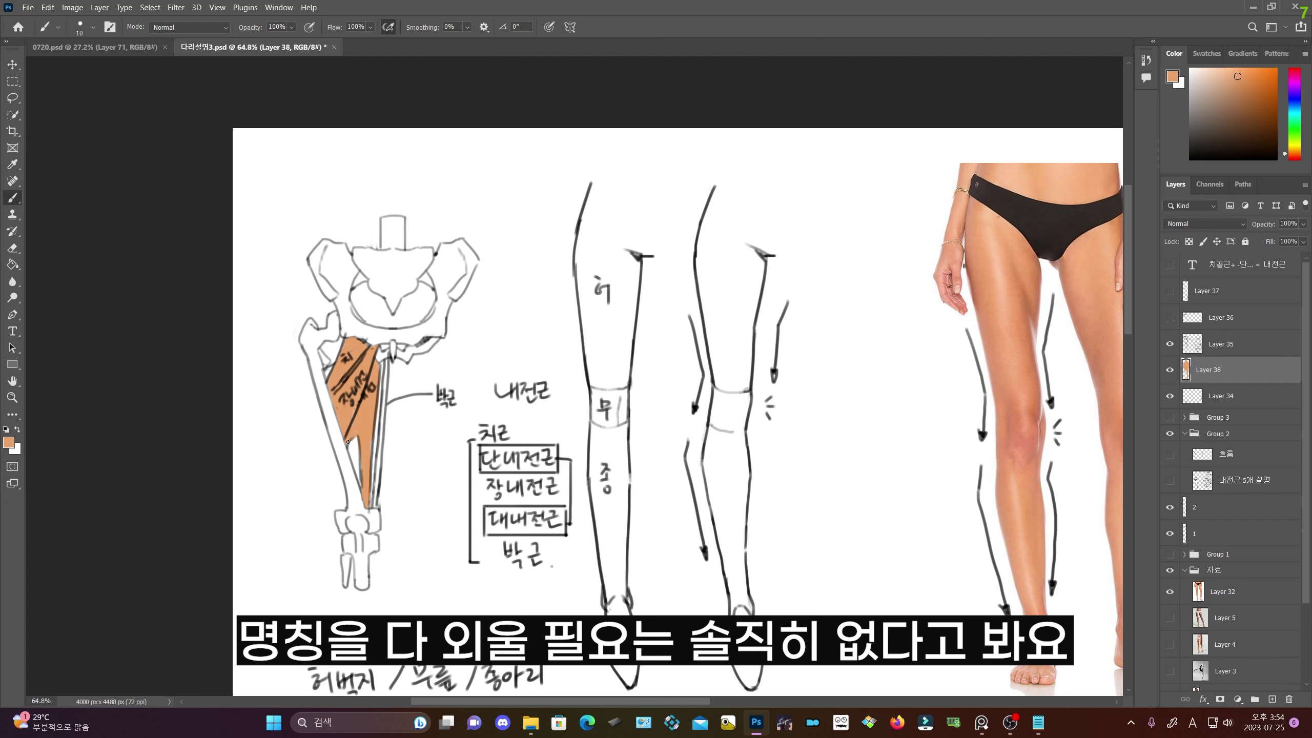
left_click_drag(377, 504, 386, 362)
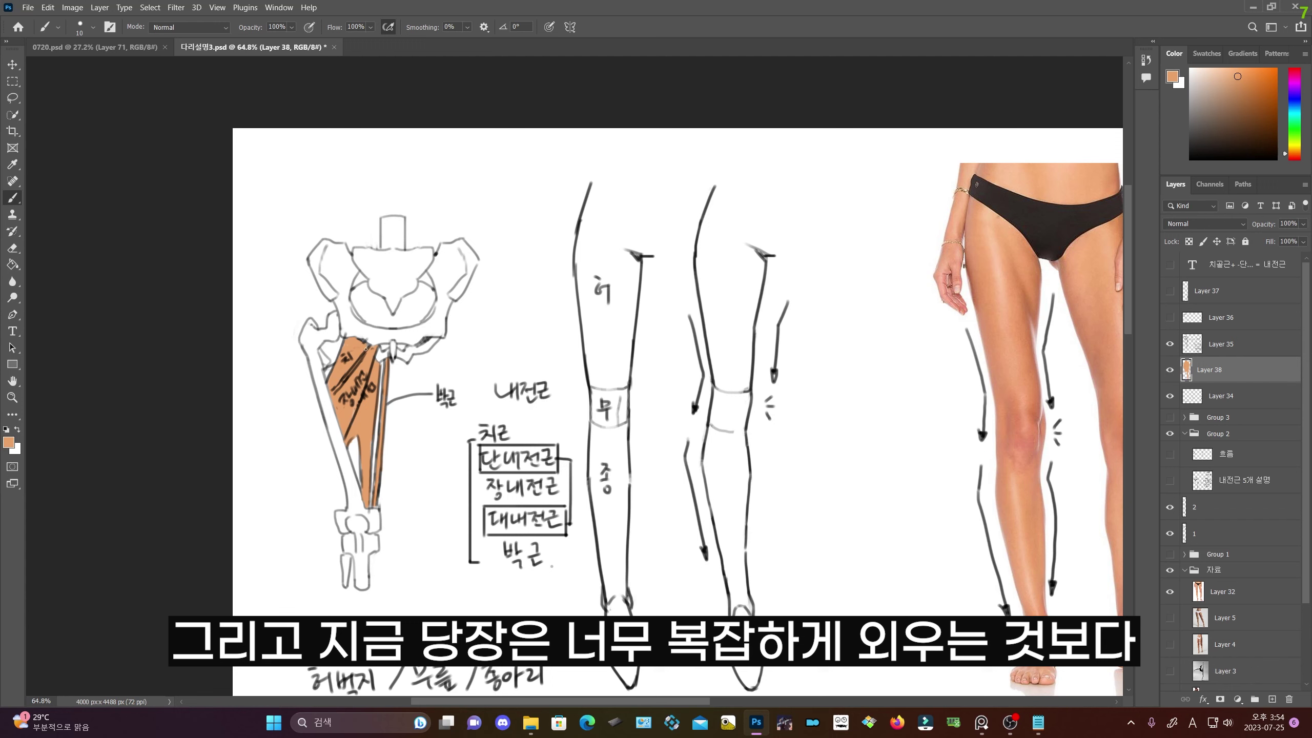
key("e")
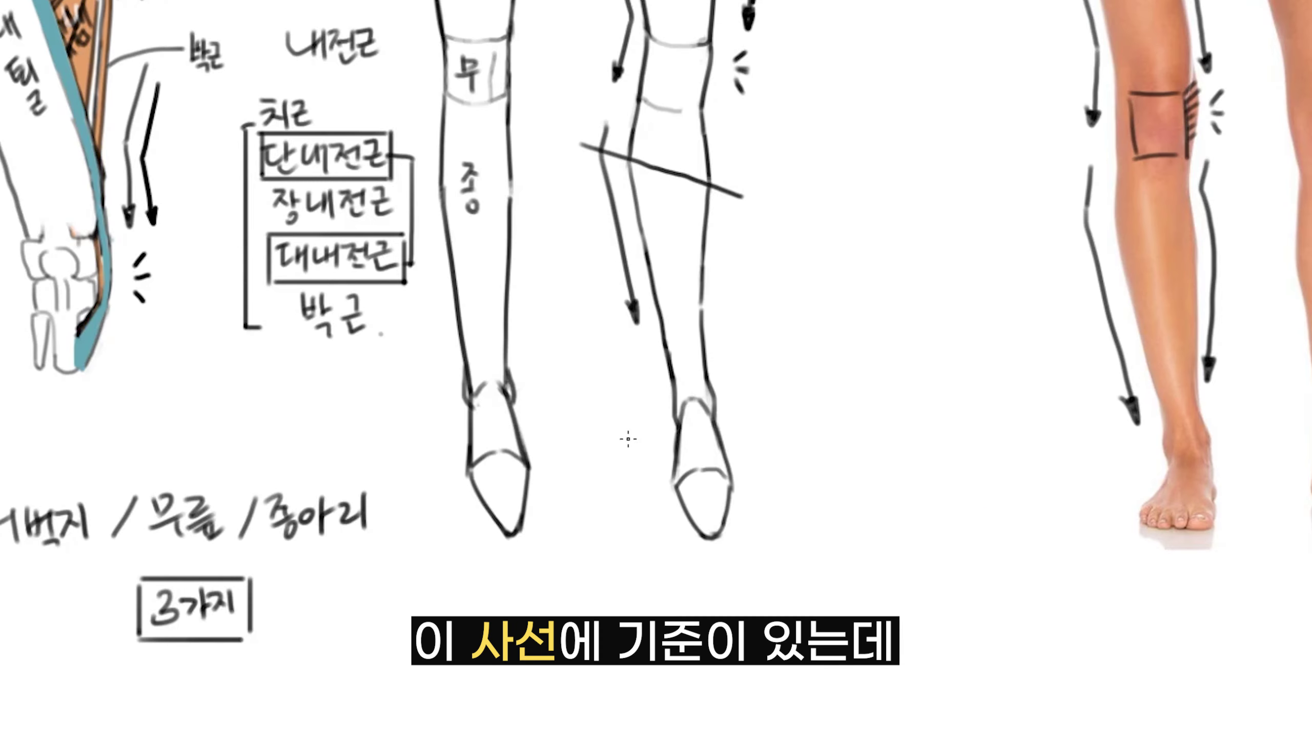
- Add a diagonal across the second leg's ankle plus tick and arrow marks on the photo
left_click_drag(629, 439, 757, 385)
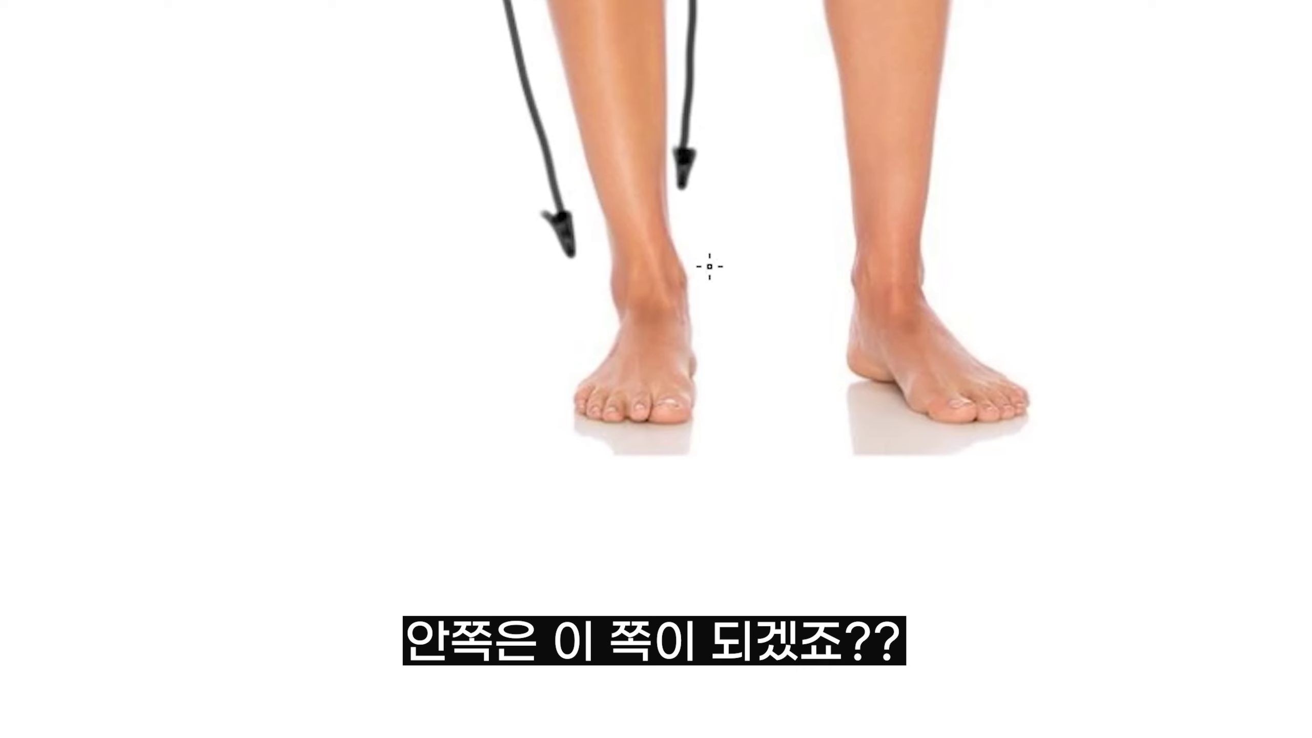
left_click_drag(712, 266, 709, 266)
left_click_drag(706, 288, 713, 299)
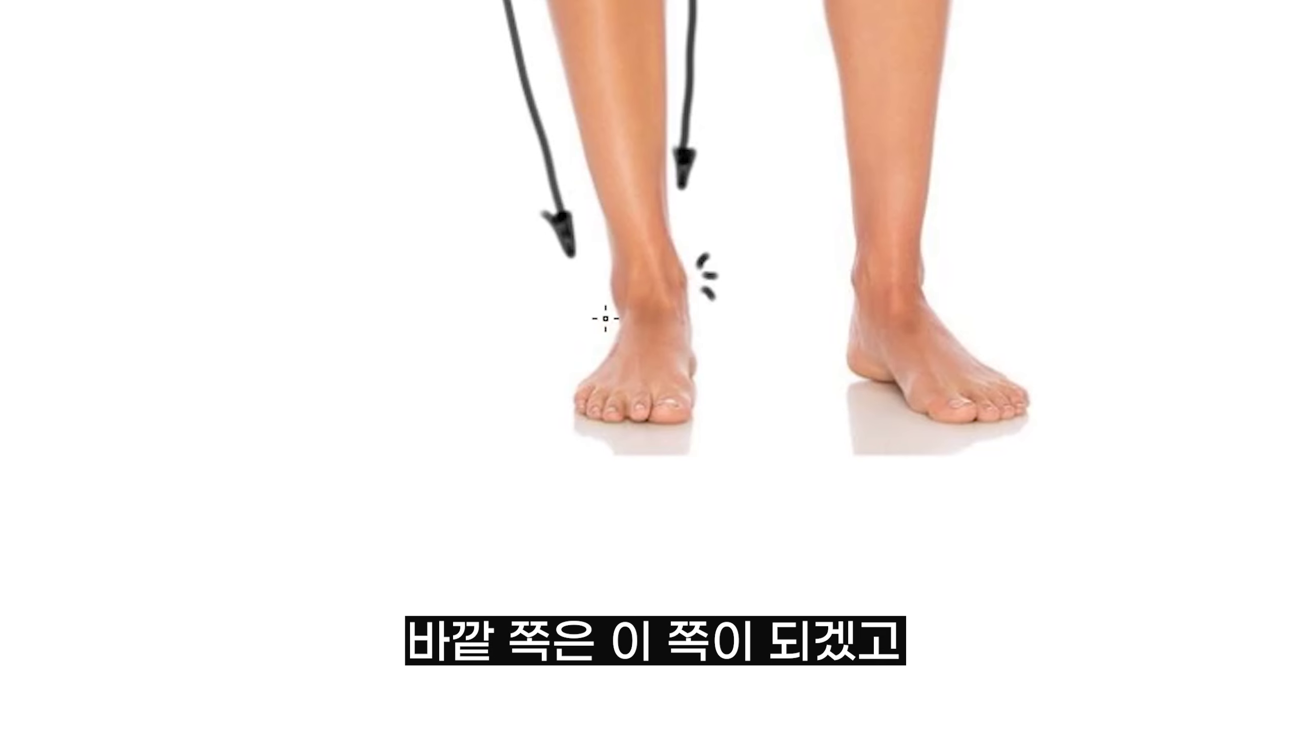
left_click_drag(590, 298, 552, 298)
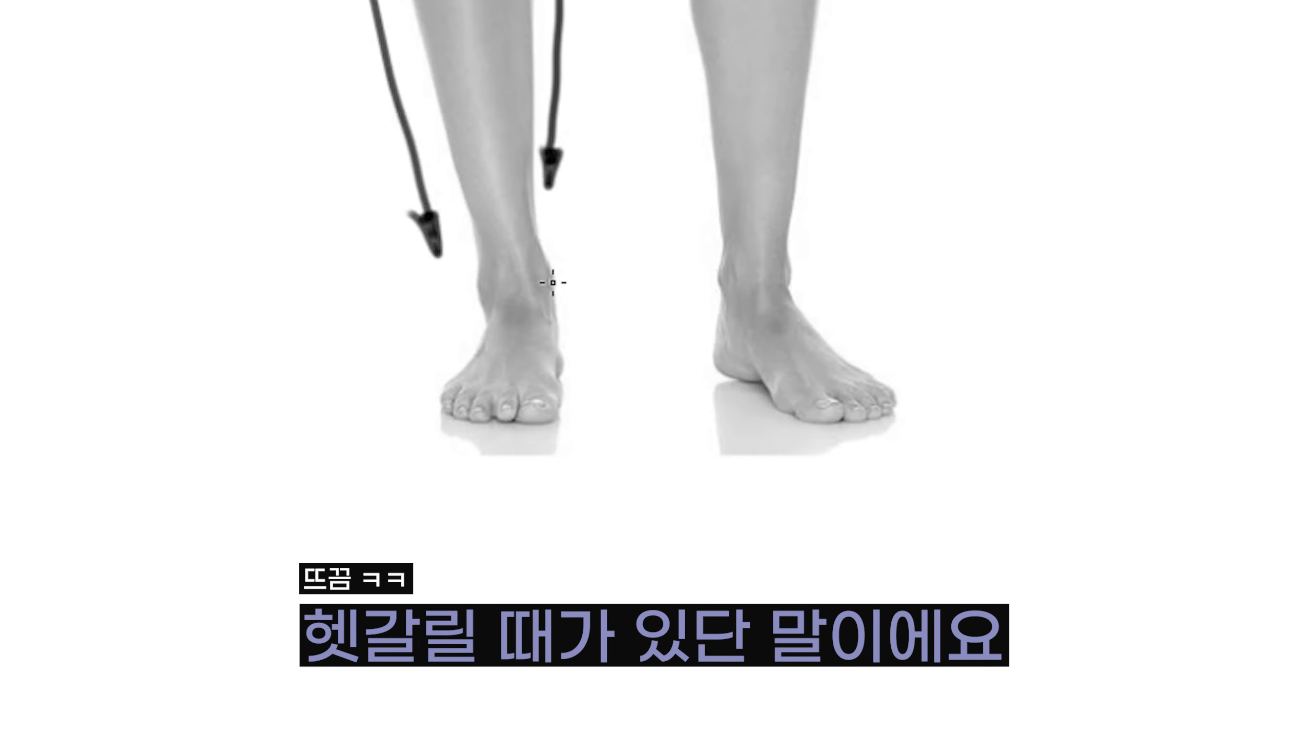
left_click_drag(572, 259, 566, 274)
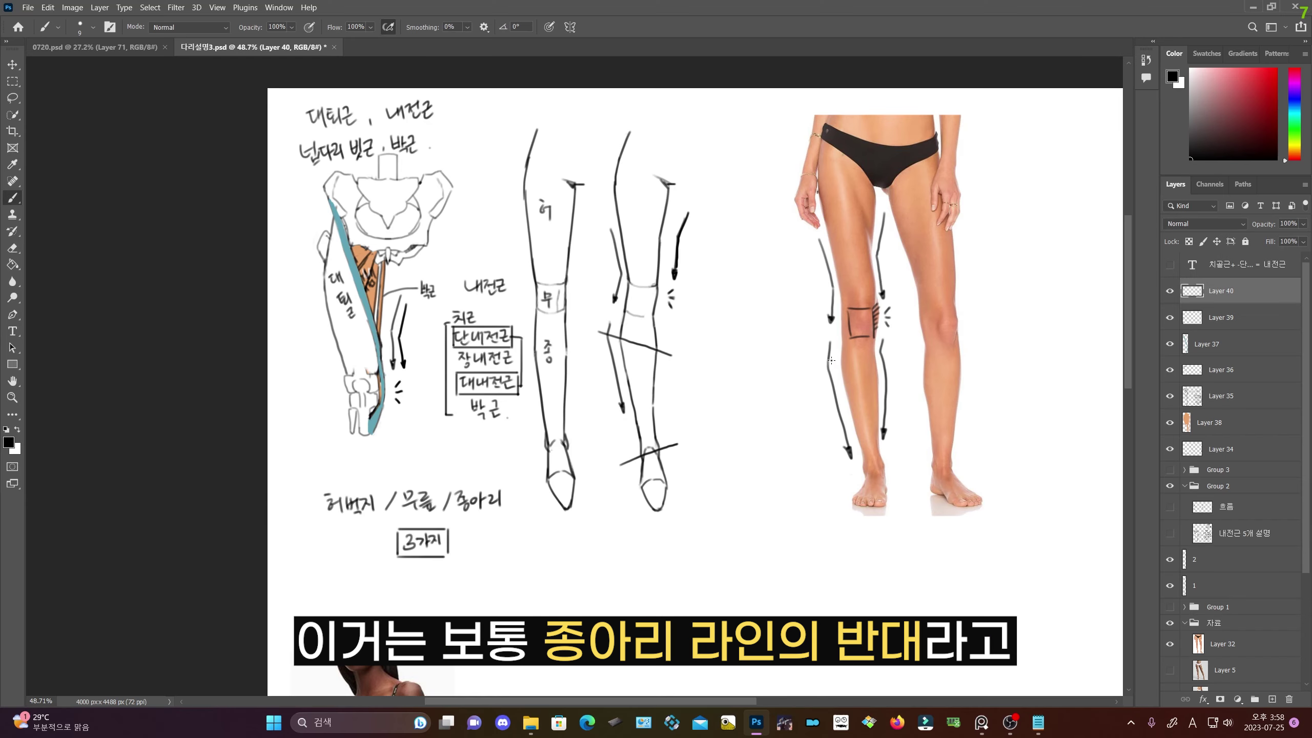
- Draw dashed diagonal guide lines across the photo's shin and near the ankle
left_click_drag(830, 363, 884, 378)
left_click_drag(848, 481, 895, 462)
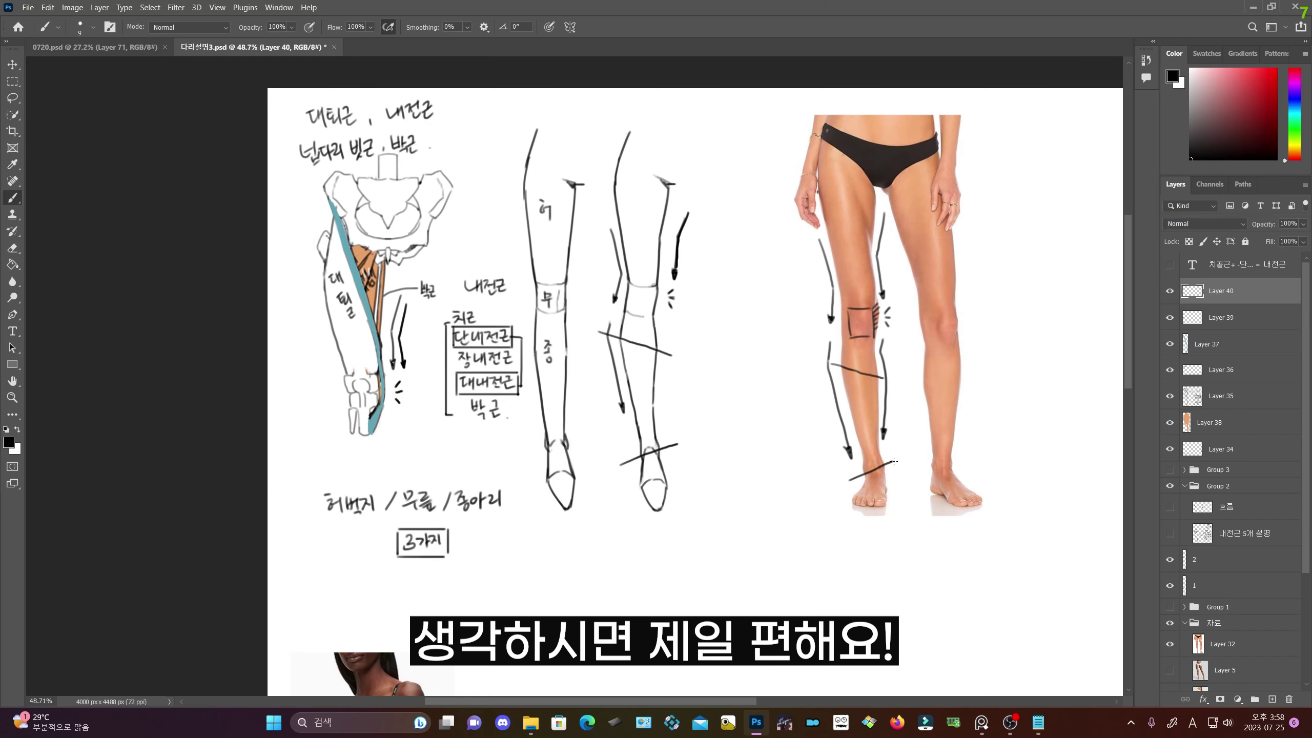
key("ctrl+z")
key("ctrl+z")
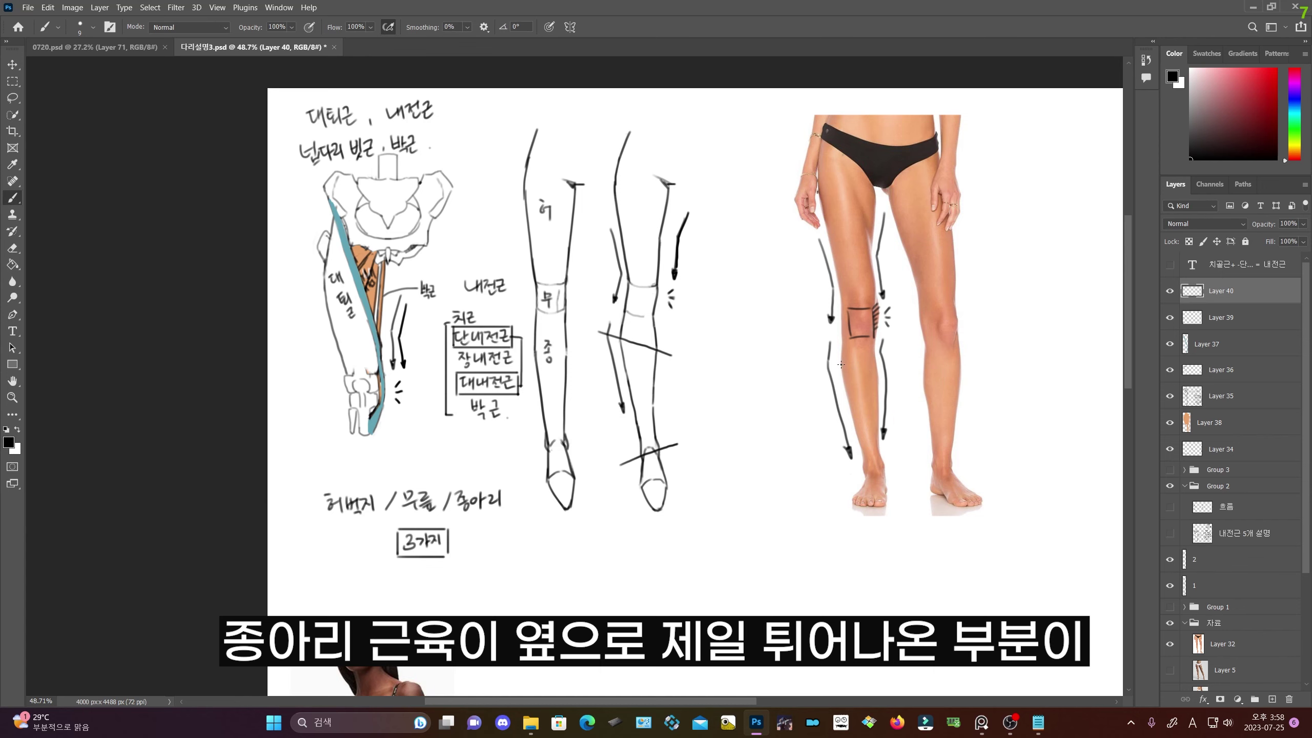
left_click(840, 364)
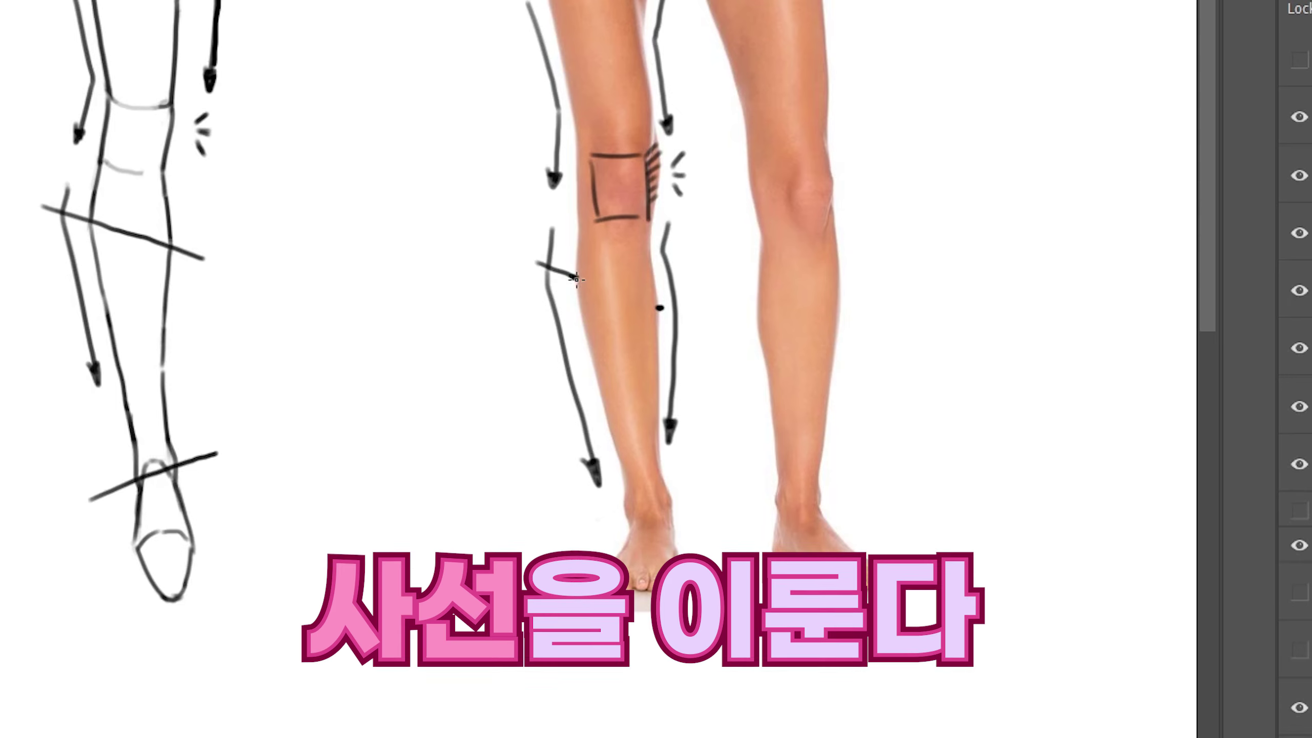
left_click_drag(538, 263, 678, 310)
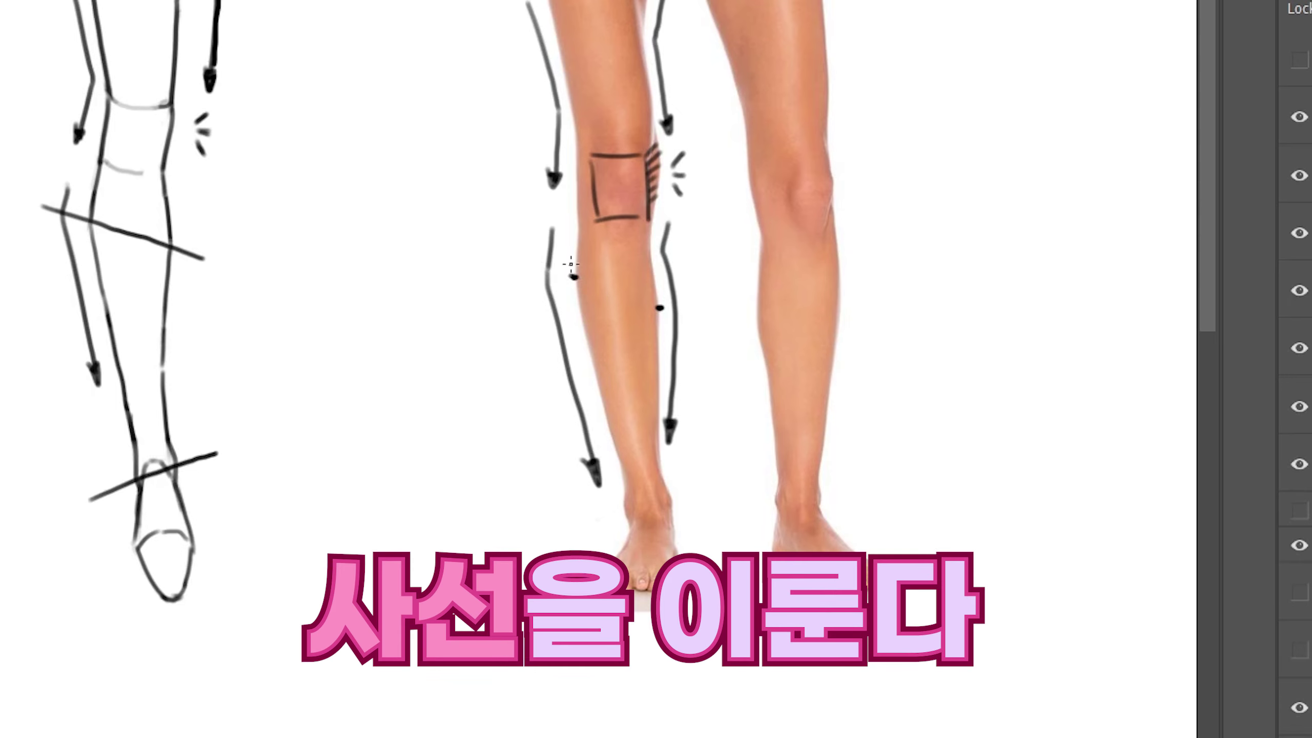
mouse_move(572, 528)
left_mouse_down()
mouse_move(606, 513)
mouse_move(594, 513)
left_mouse_up()
key("ctrl+z")
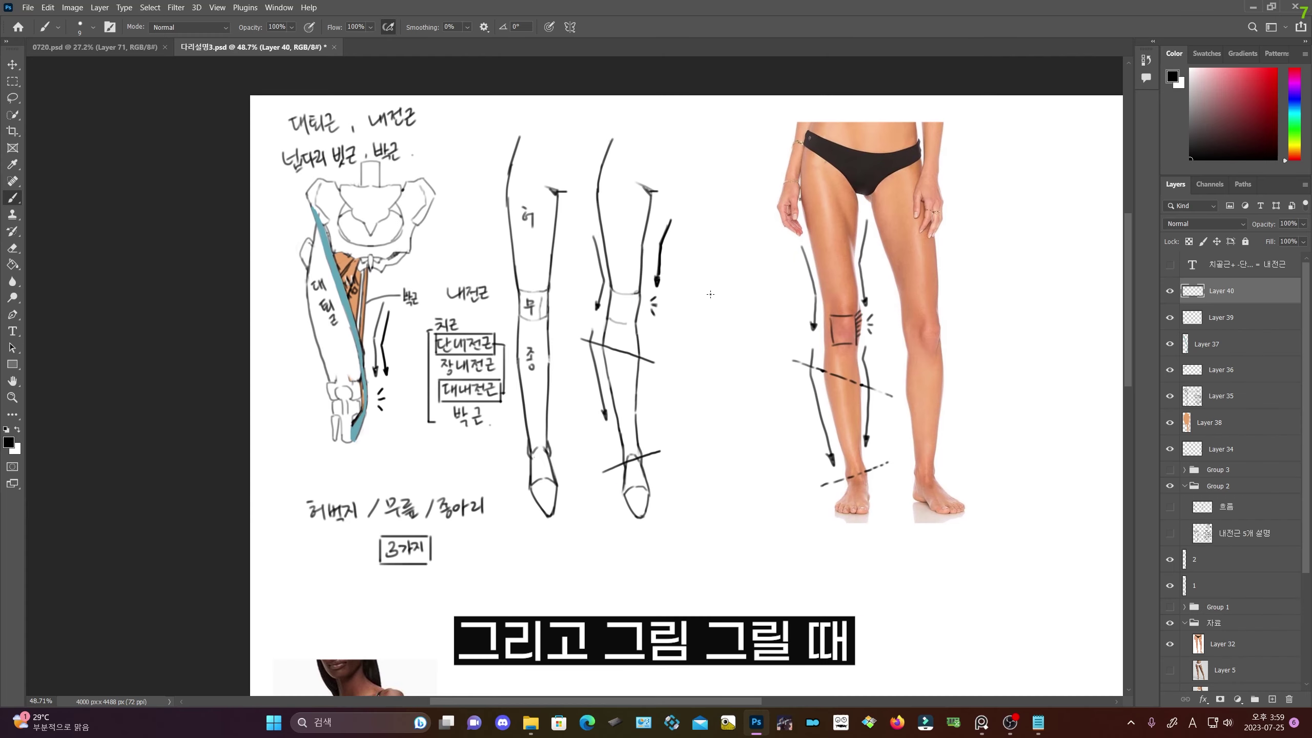
- Draw the upper and lower contours of a side-view leg below the sketches
scroll(707, 340, "down", 1)
left_click_drag(770, 531, 626, 561)
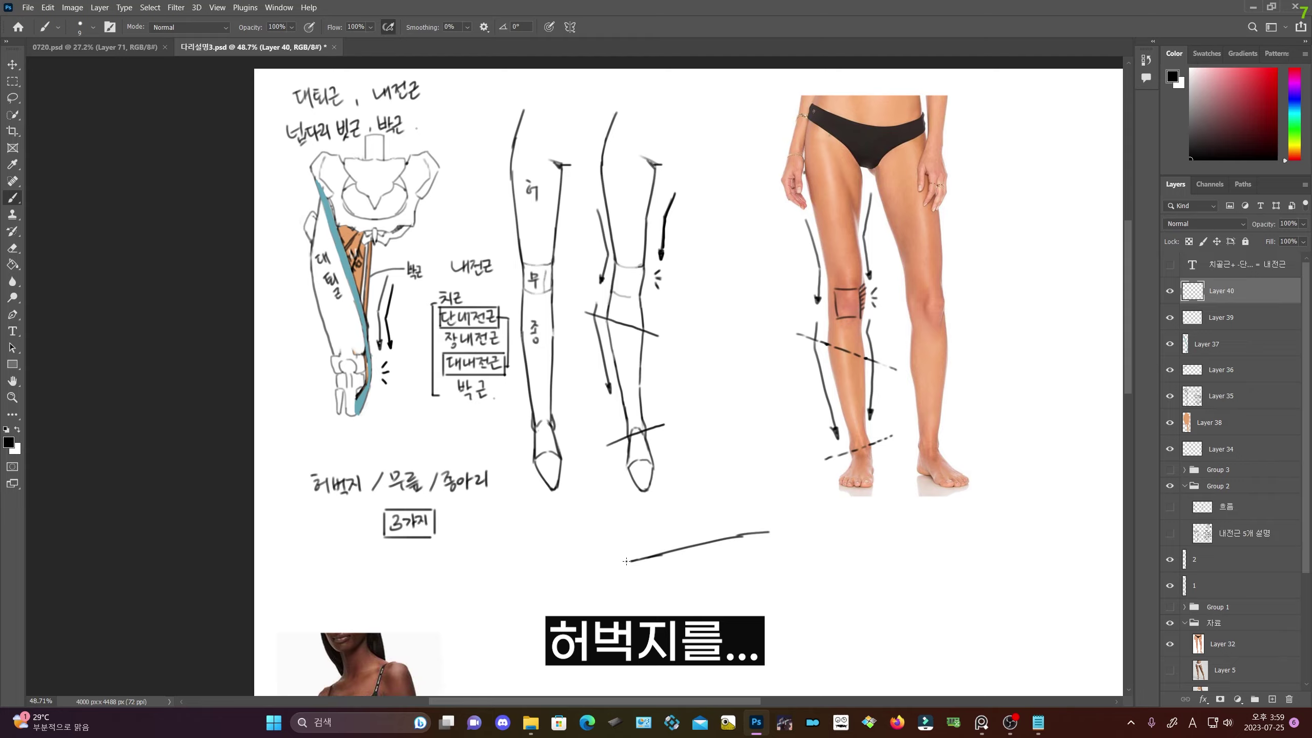
mouse_move(946, 337)
left_mouse_down()
mouse_move(738, 361)
mouse_move(519, 352)
mouse_move(287, 463)
left_mouse_up()
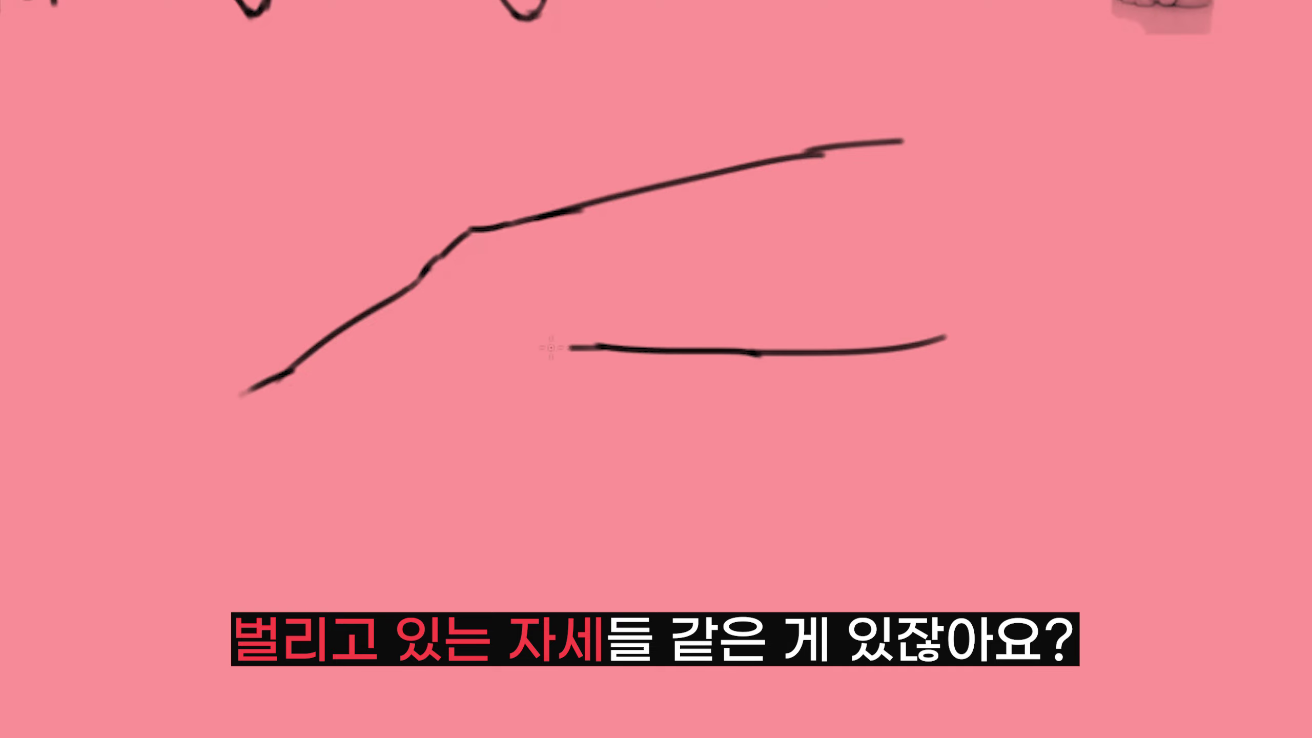
left_click_drag(917, 183, 933, 255)
key("ctrl+z")
- Add back-of-knee lines, an upward arrow under the knee, and emphasis marks around 박근
mouse_move(919, 192)
left_mouse_down()
mouse_move(977, 289)
mouse_move(872, 271)
left_mouse_up()
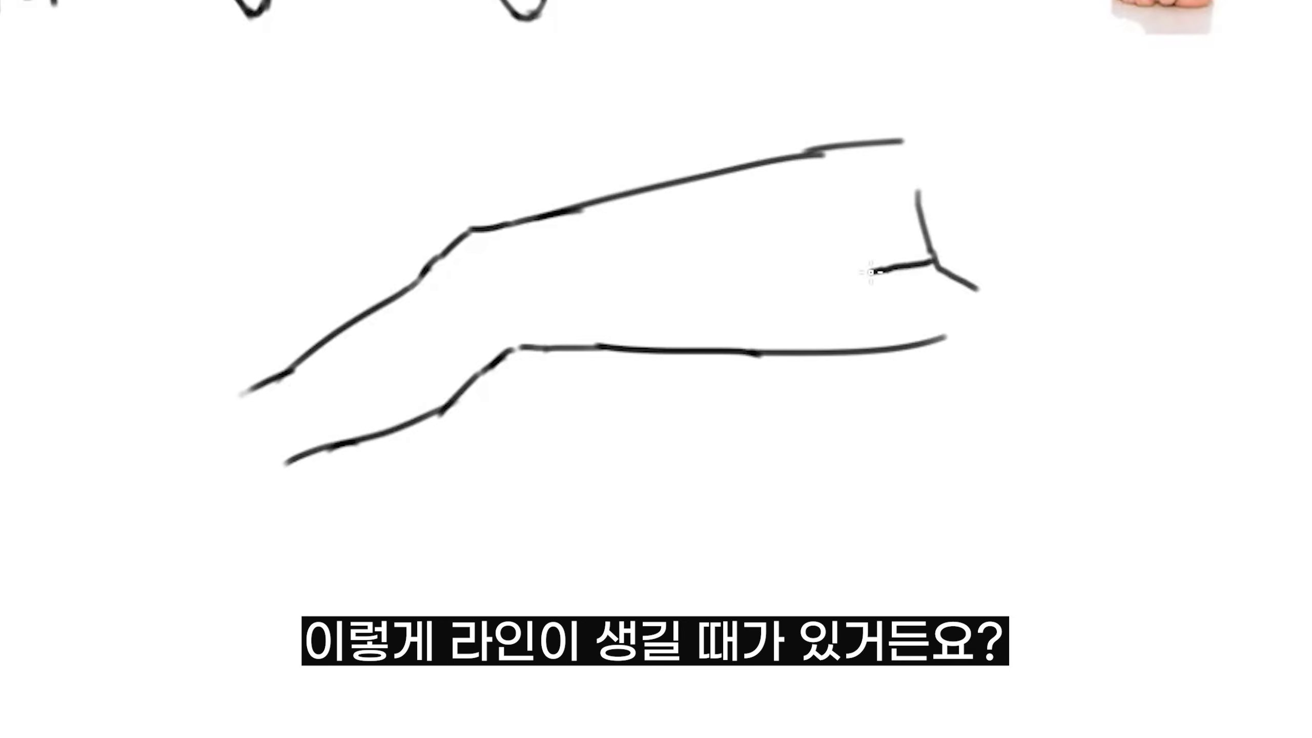
left_click_drag(958, 391, 902, 289)
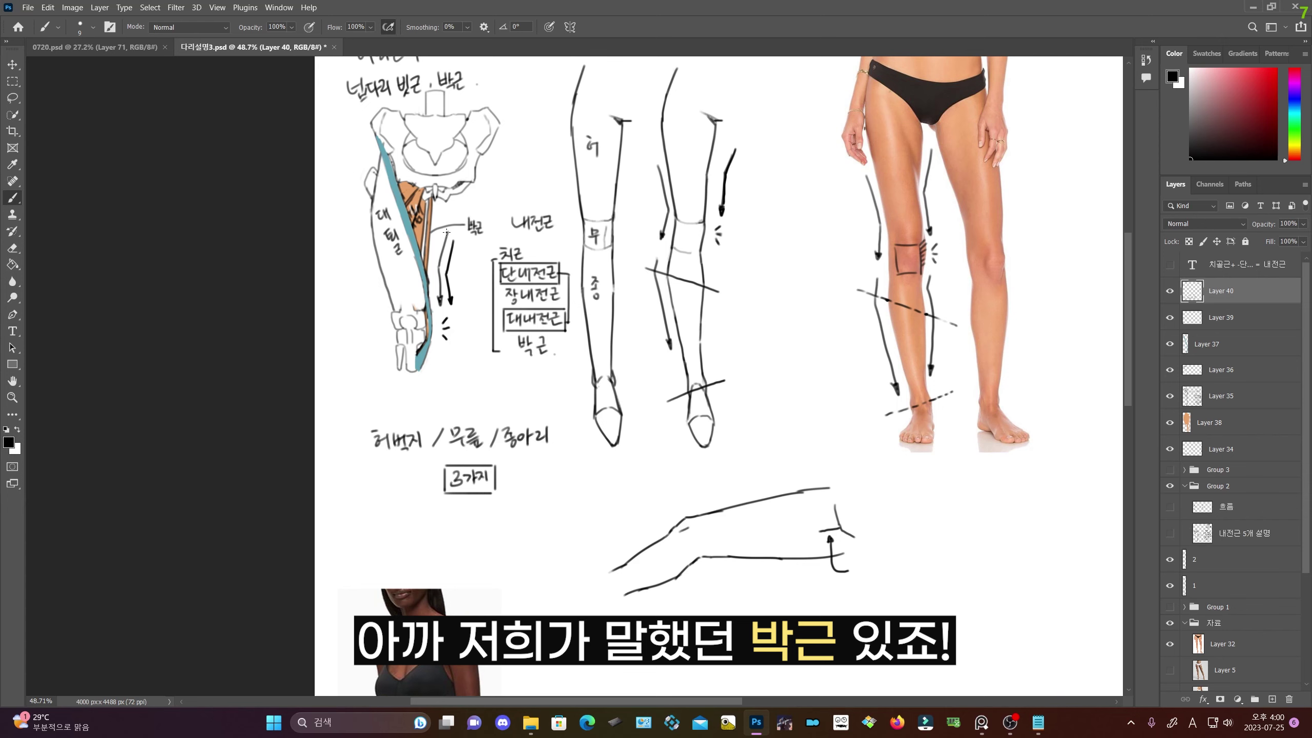
left_click_drag(481, 214, 477, 242)
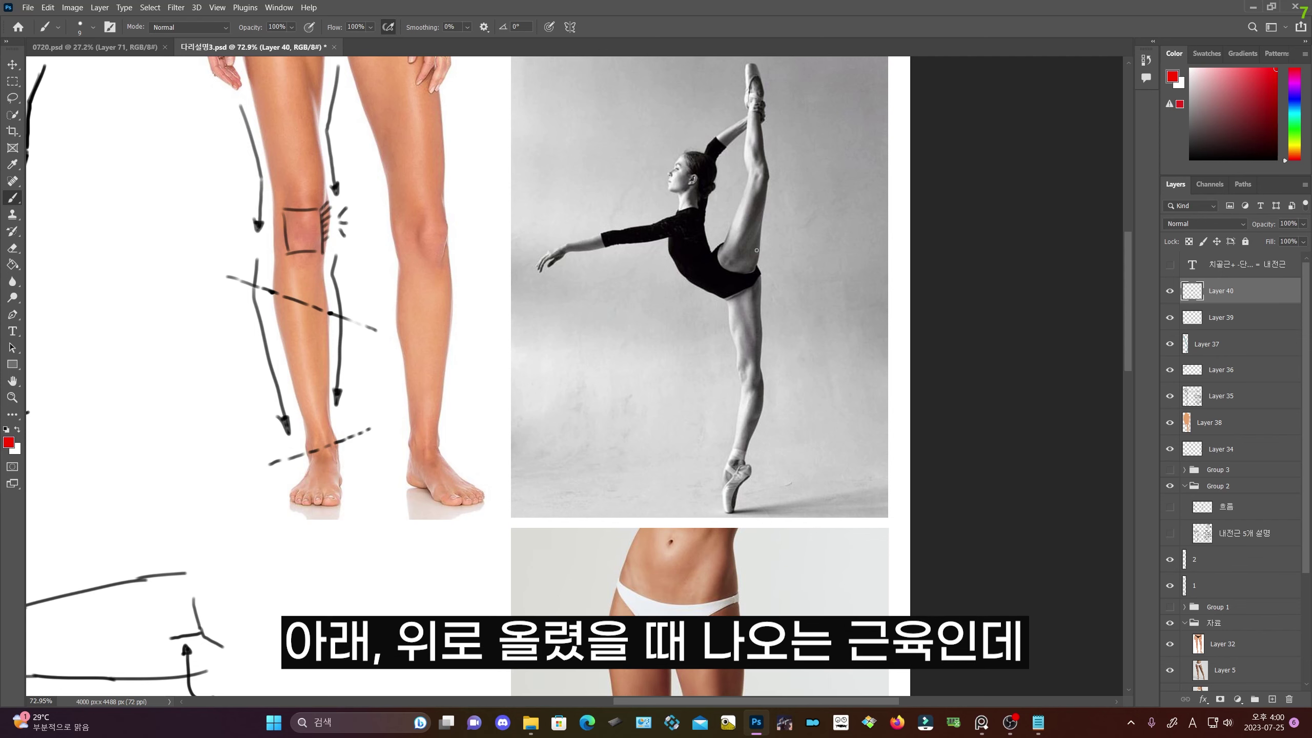
- Draw a red line down the ballerina's thigh and a red curved arrow beside it
scroll(757, 250, "up", 3)
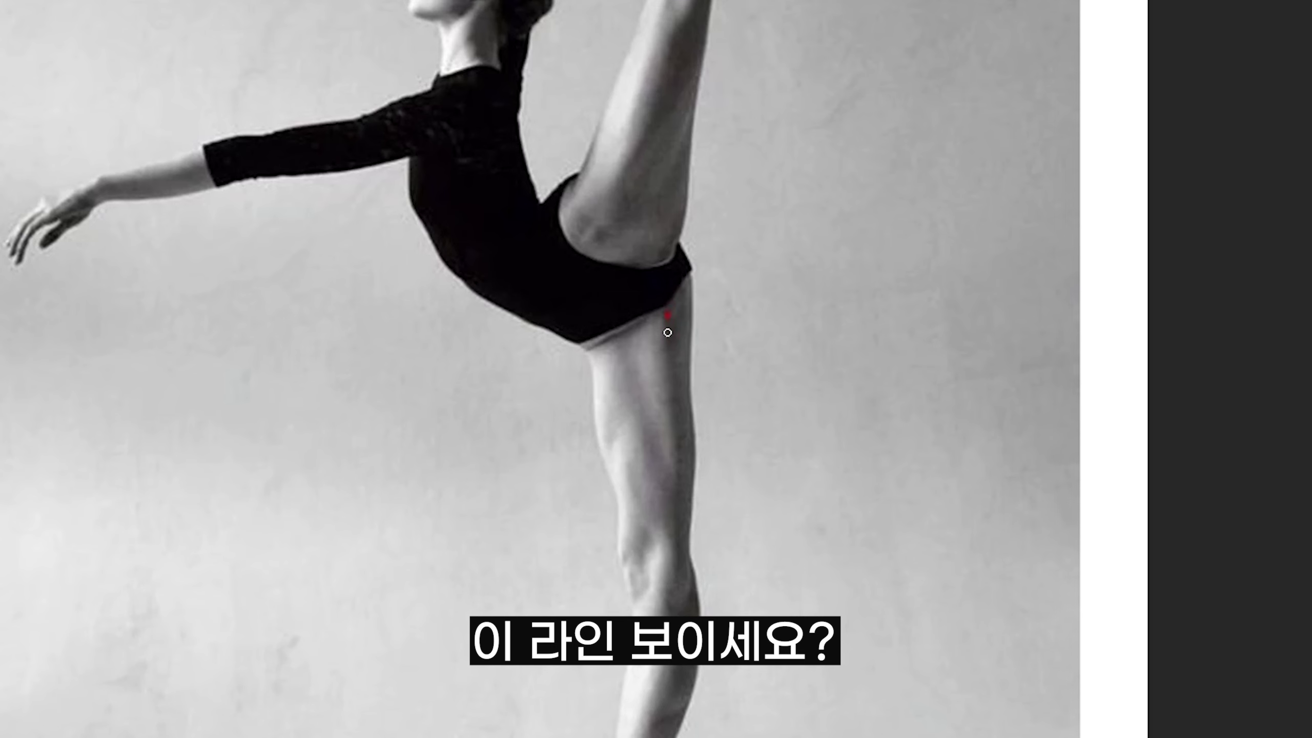
left_click_drag(757, 285, 758, 325)
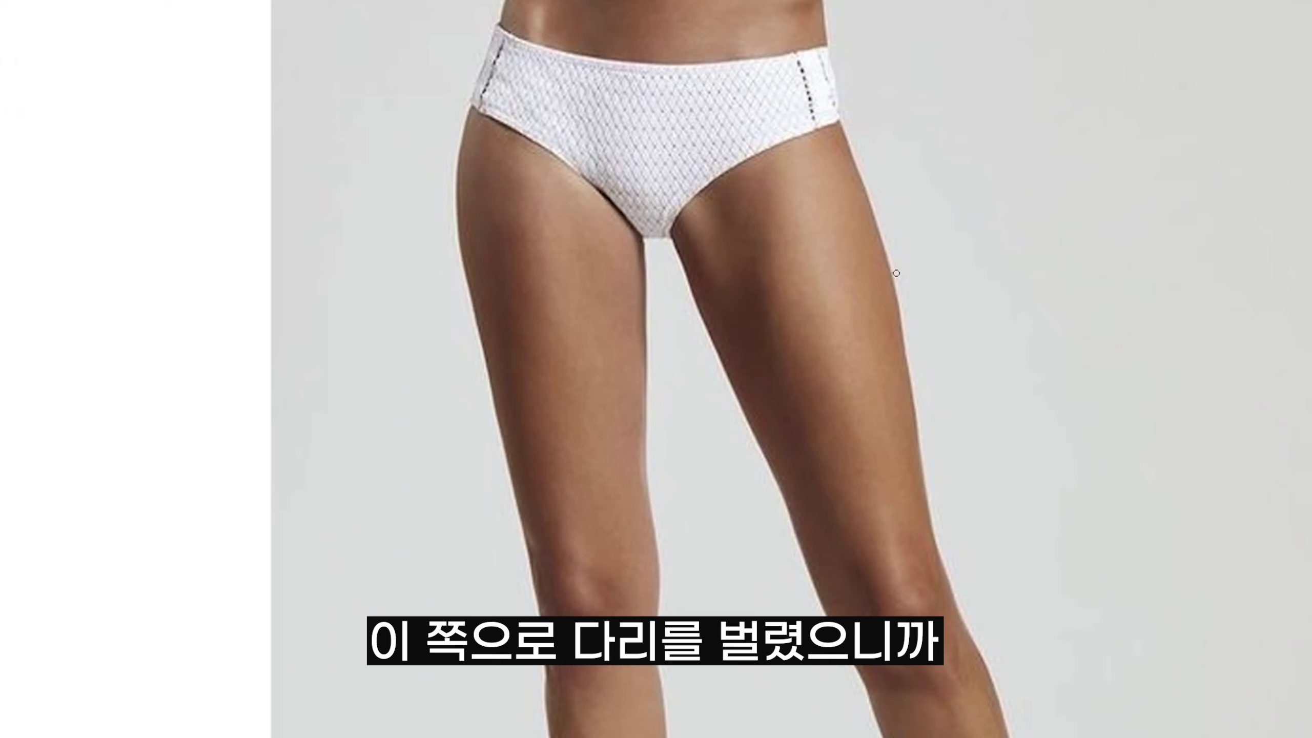
mouse_move(910, 280)
left_mouse_down()
mouse_move(1014, 244)
mouse_move(1010, 267)
mouse_move(1011, 234)
left_mouse_up()
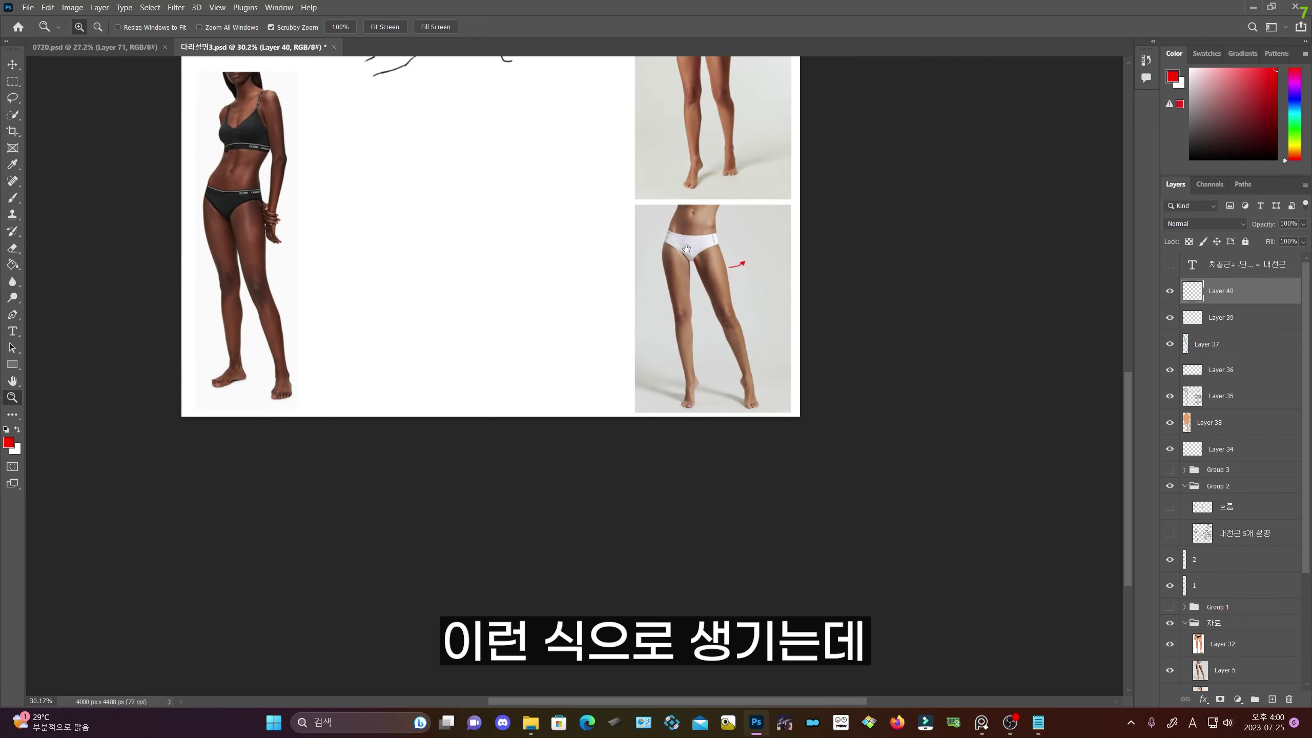
scroll(699, 464, "up", 2)
scroll(698, 464, "up", 2)
scroll(699, 464, "up", 2)
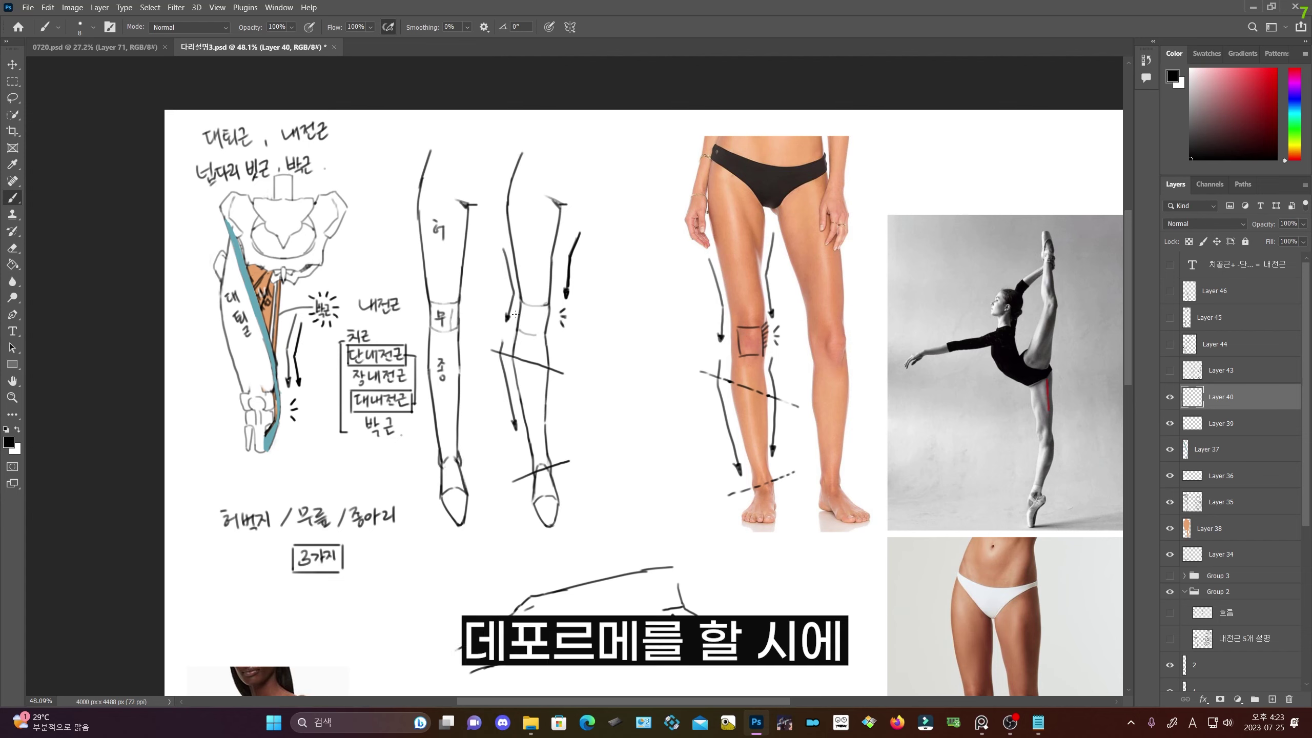
- Circle the second leg's joints in red and add a red width arrow across the leg
left_click_drag(548, 305, 550, 310)
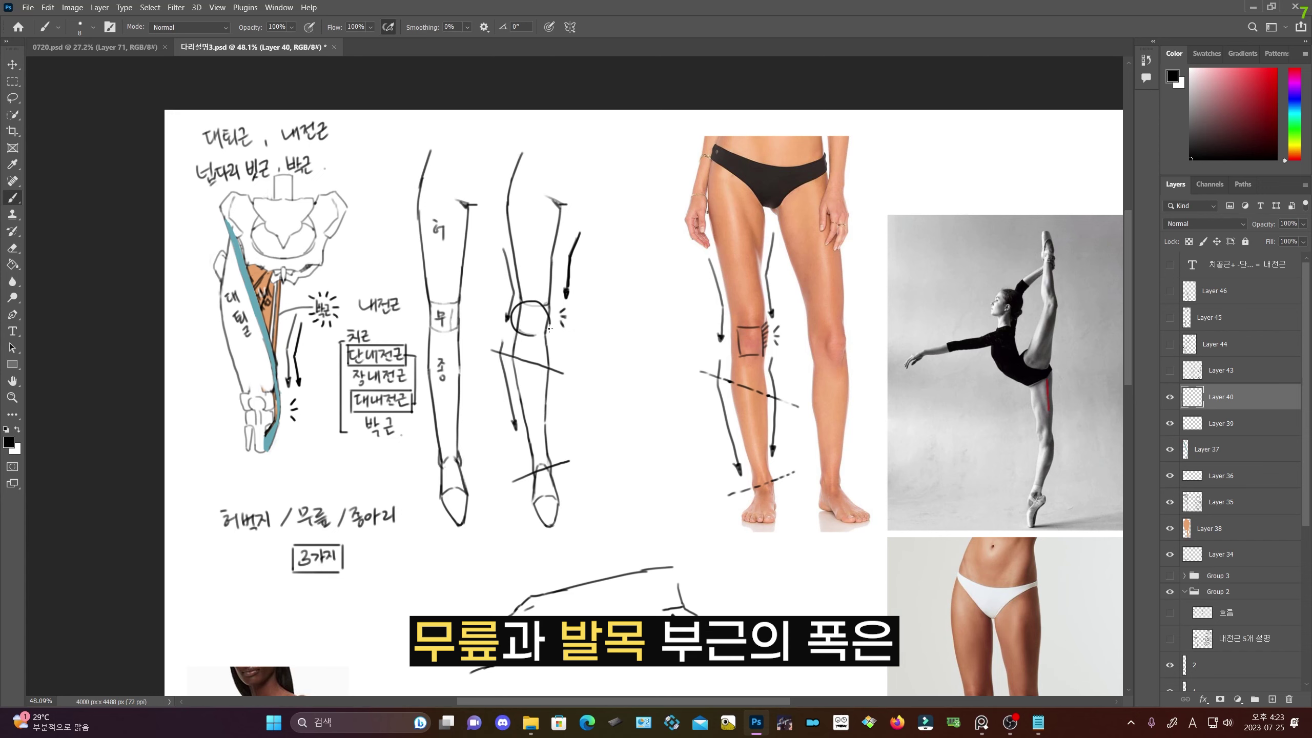
key("ctrl+z")
left_click_drag(553, 455, 558, 467)
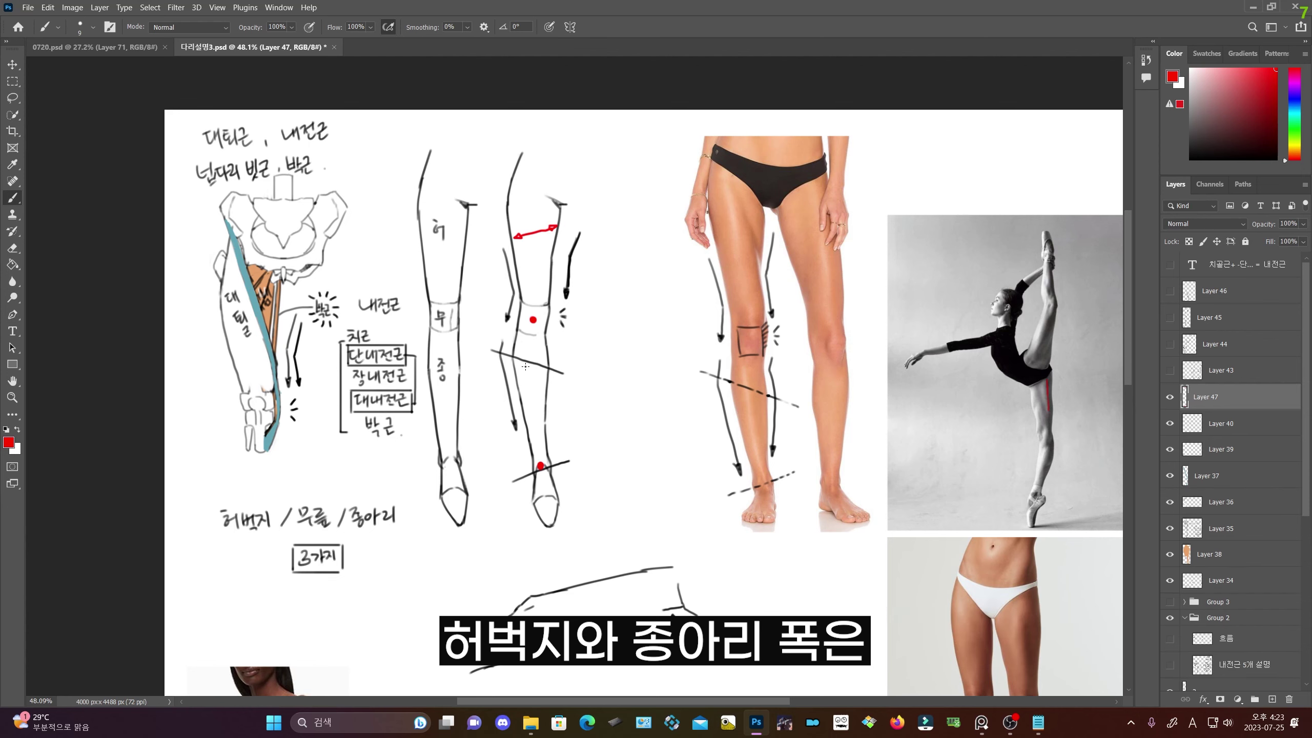
left_click_drag(517, 372, 546, 359)
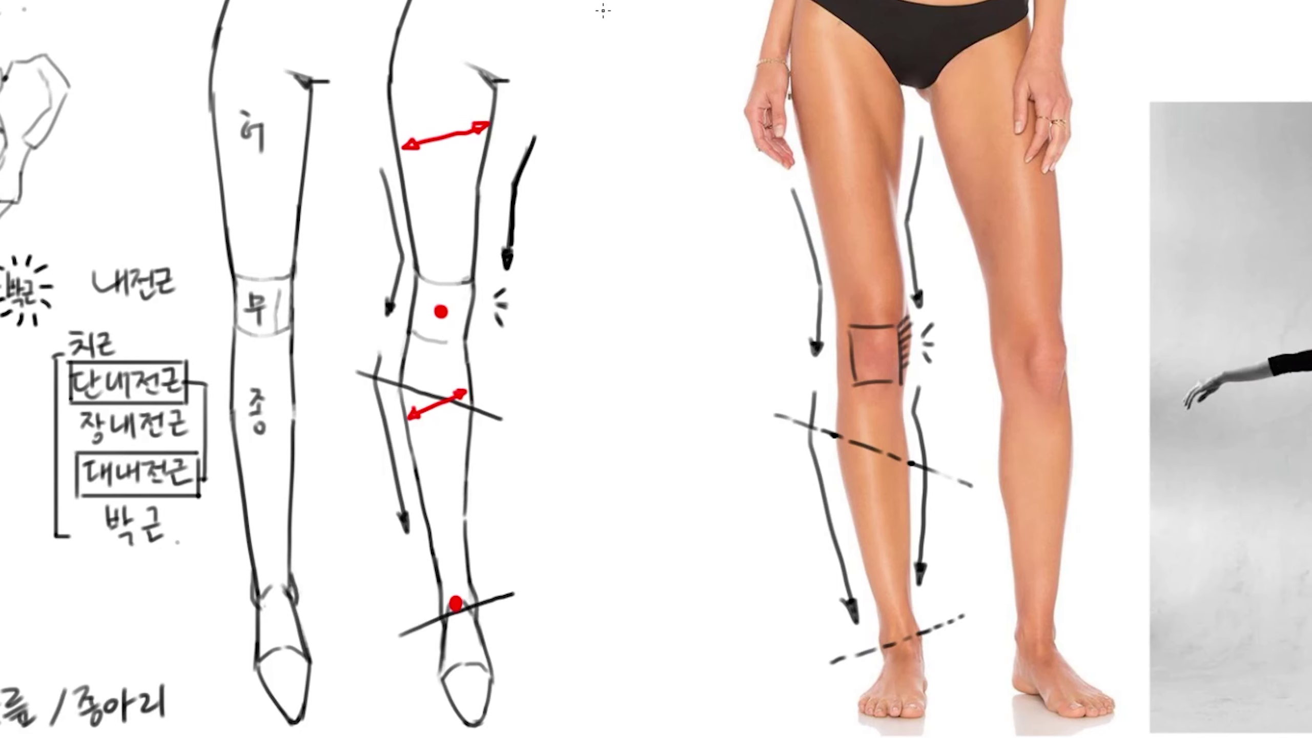
- Draw a third leg's thigh, knee and calf contours, erasing the calf line near the ankle
left_click_drag(600, 9, 626, 295)
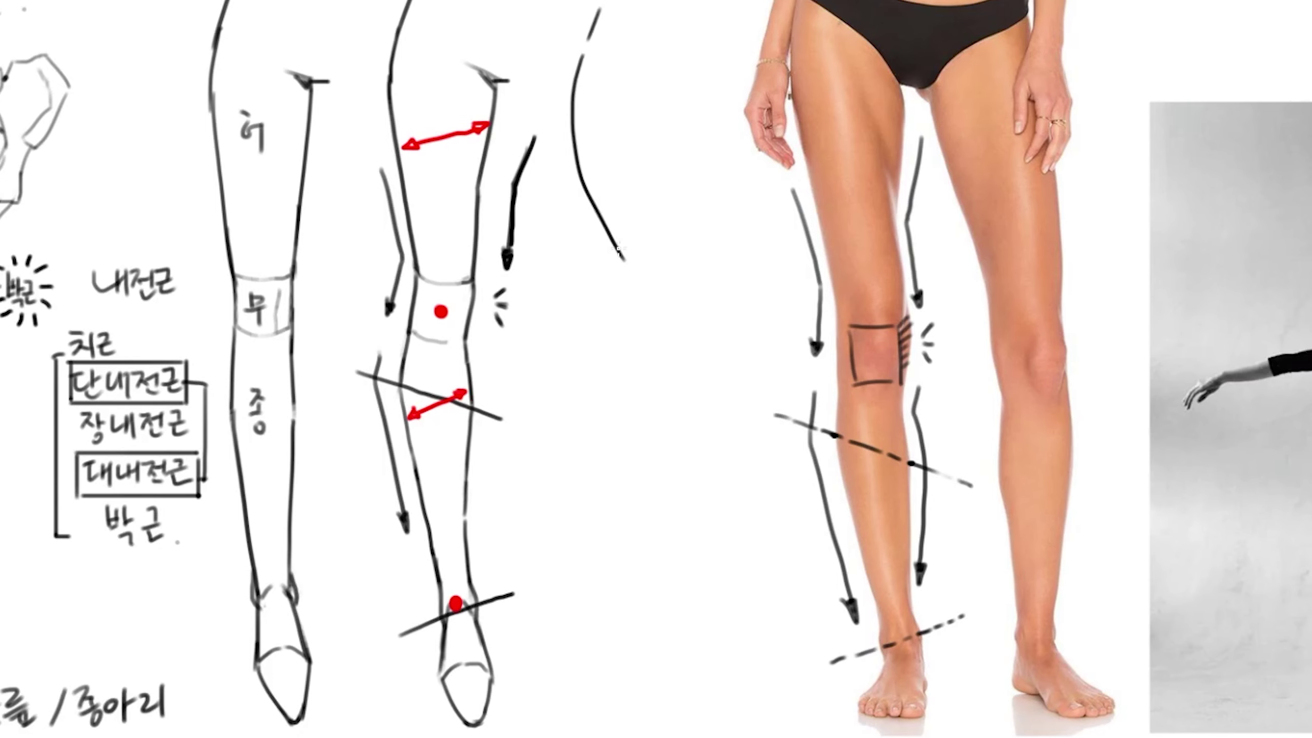
left_click_drag(690, 80, 670, 335)
key("ctrl+z")
mouse_move(620, 284)
left_mouse_down()
mouse_move(674, 328)
mouse_move(598, 373)
mouse_move(665, 584)
left_mouse_up()
left_click_drag(677, 335, 691, 580)
key("e")
left_click_drag(652, 516, 666, 587)
key("b")
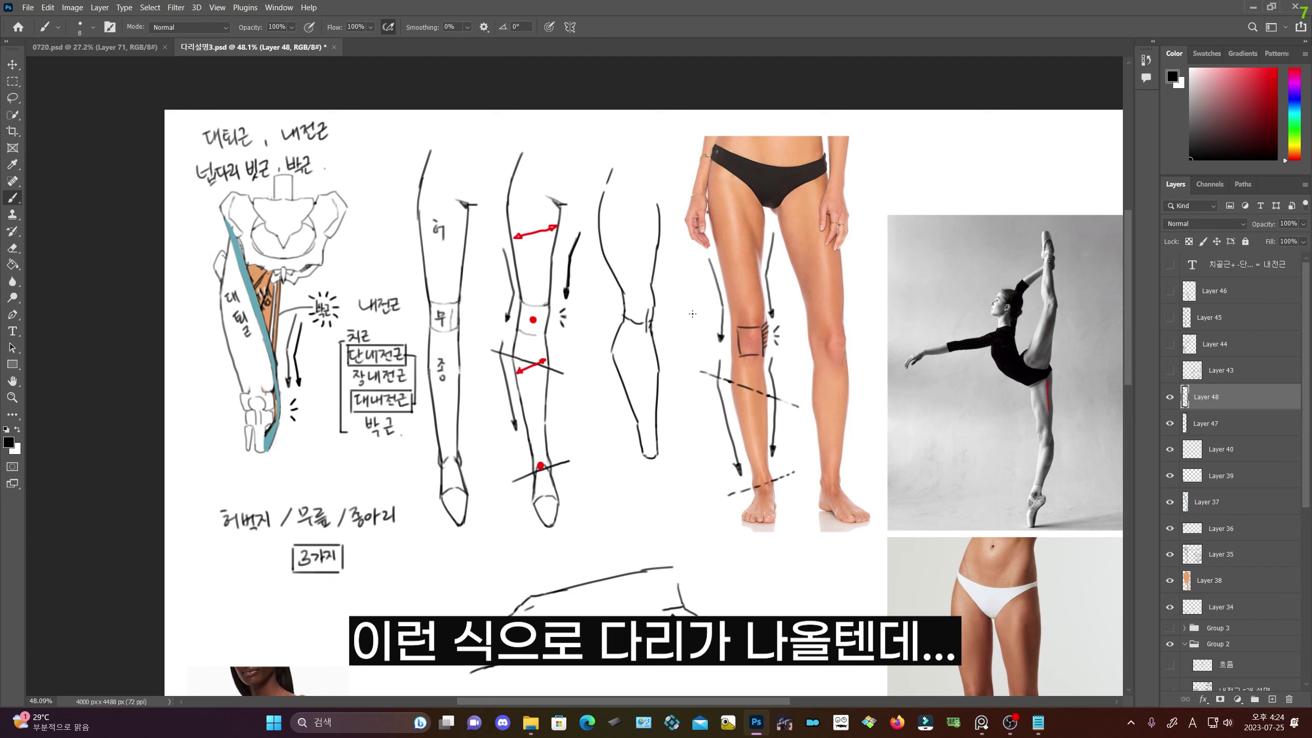
- Refine the third leg's thigh and knee, then draw the second leg's outer and inner thigh lines
left_click_drag(631, 187, 652, 283)
left_click_drag(656, 289, 664, 329)
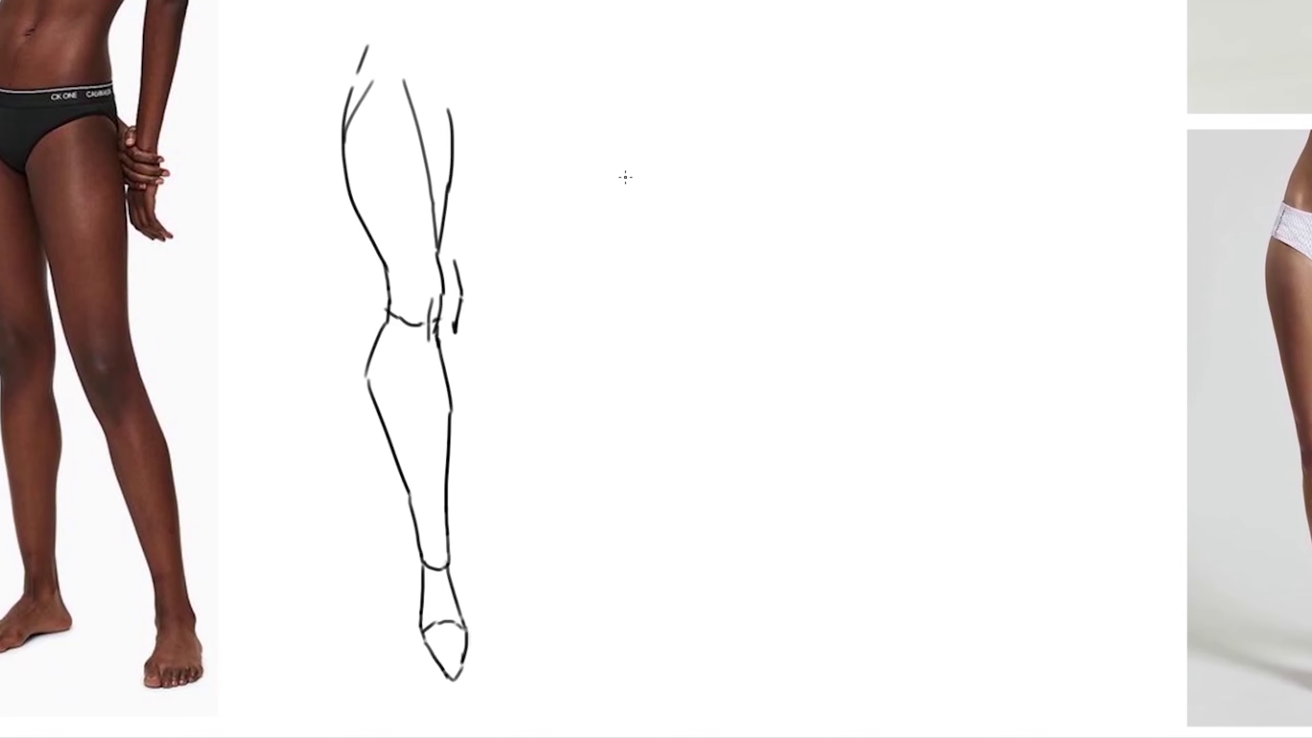
mouse_move(562, 78)
left_mouse_down()
mouse_move(556, 126)
mouse_move(597, 313)
left_mouse_up()
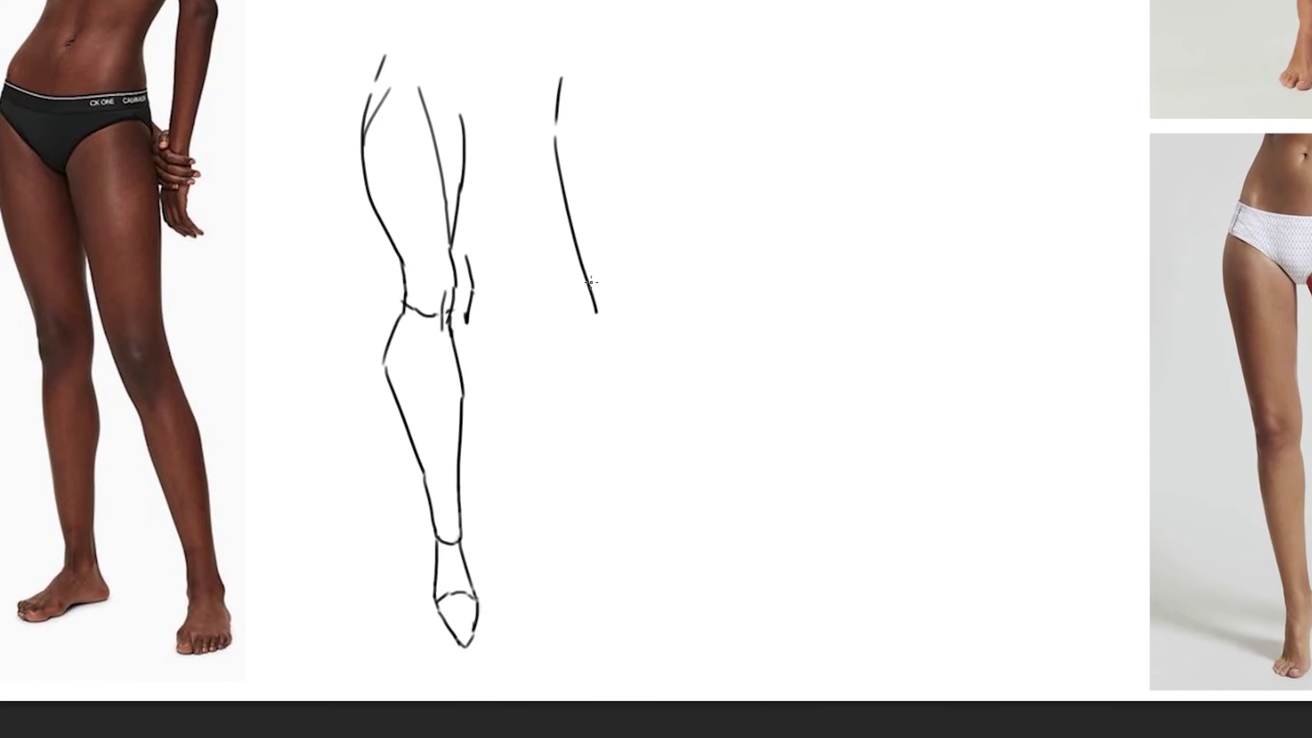
key("ctrl+z")
left_click_drag(555, 130, 590, 337)
mouse_move(661, 108)
left_mouse_down()
mouse_move(668, 194)
mouse_move(628, 556)
left_mouse_up()
- Add the second leg's knee crease, lower-leg lines, foot arch and ankle arc, undoing stray strokes
left_click_drag(653, 339, 669, 547)
mouse_move(626, 555)
left_mouse_down()
mouse_move(670, 543)
mouse_move(619, 612)
mouse_move(665, 643)
mouse_move(685, 609)
left_mouse_up()
key("ctrl+z")
left_click_drag(670, 549, 684, 607)
key("ctrl+z")
left_click_drag(670, 549, 684, 604)
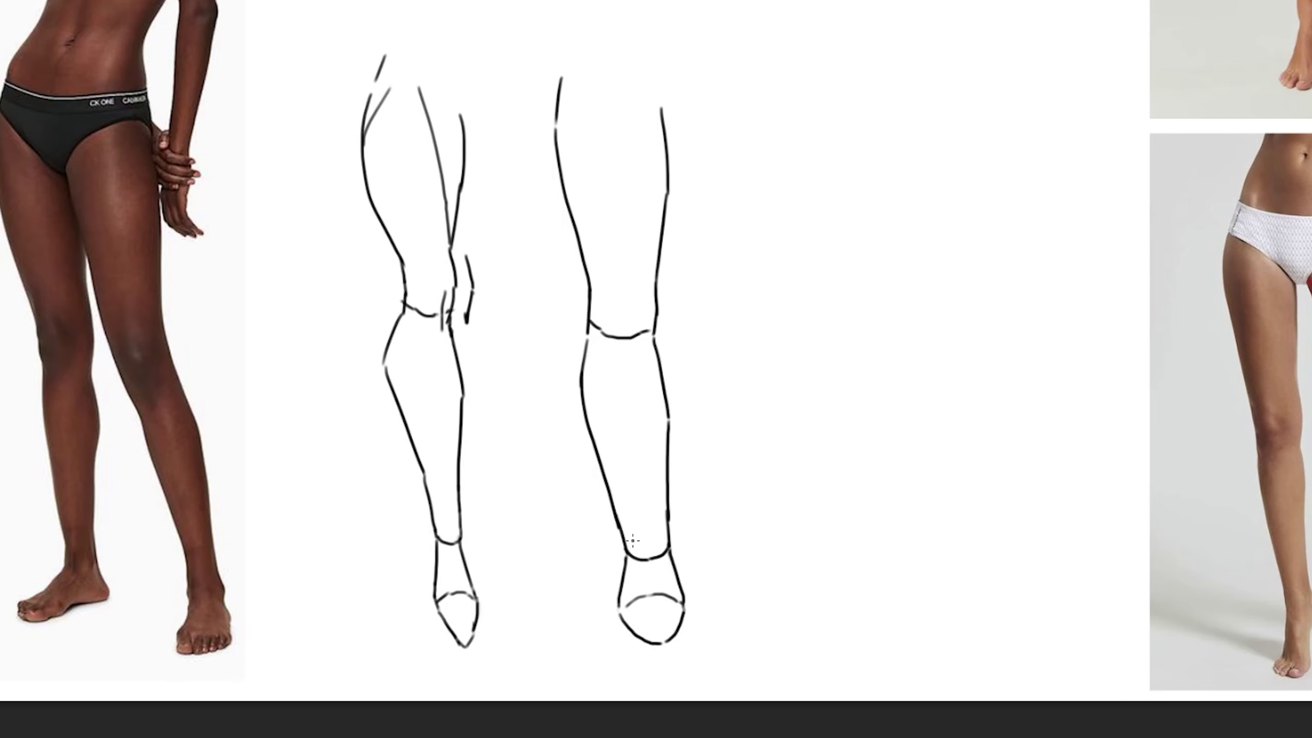
left_click_drag(632, 541, 671, 547)
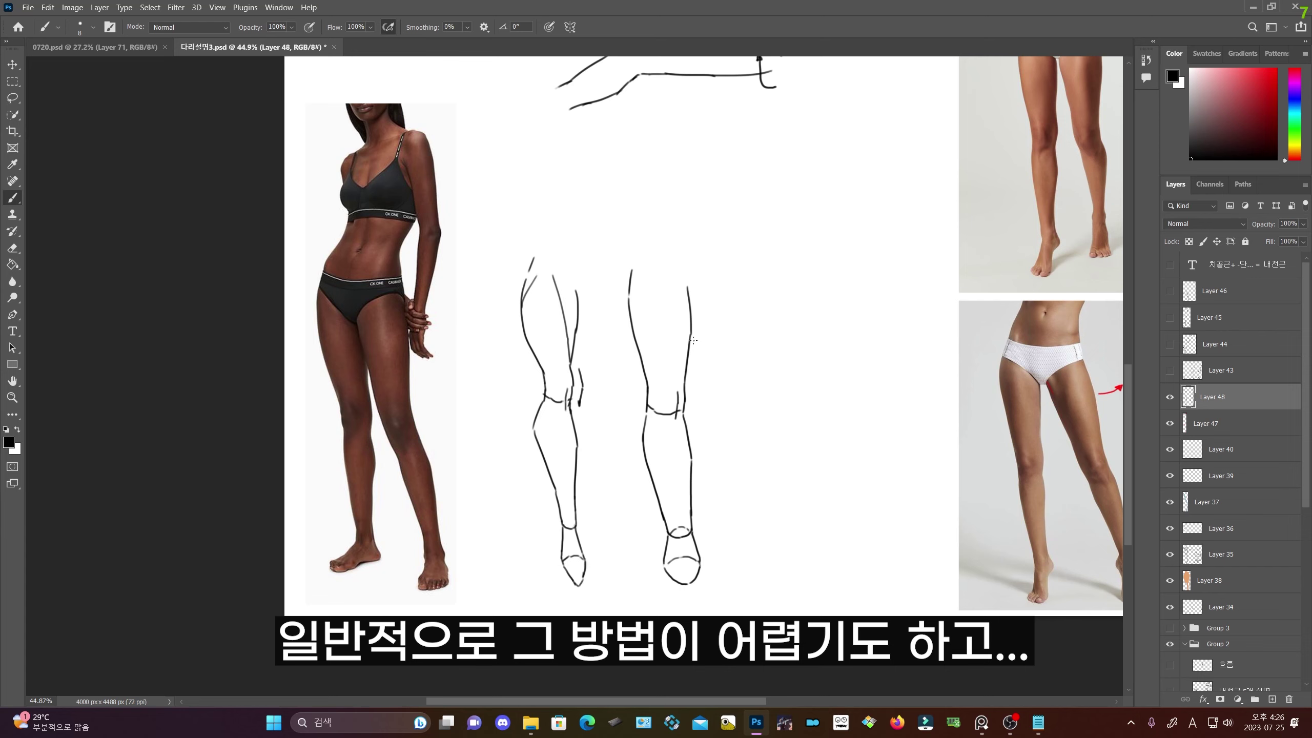
- Draw a curved arrow beside the left leg and a horizontal arrow at the right knee
left_click_drag(511, 336, 523, 467)
left_click_drag(616, 401, 637, 401)
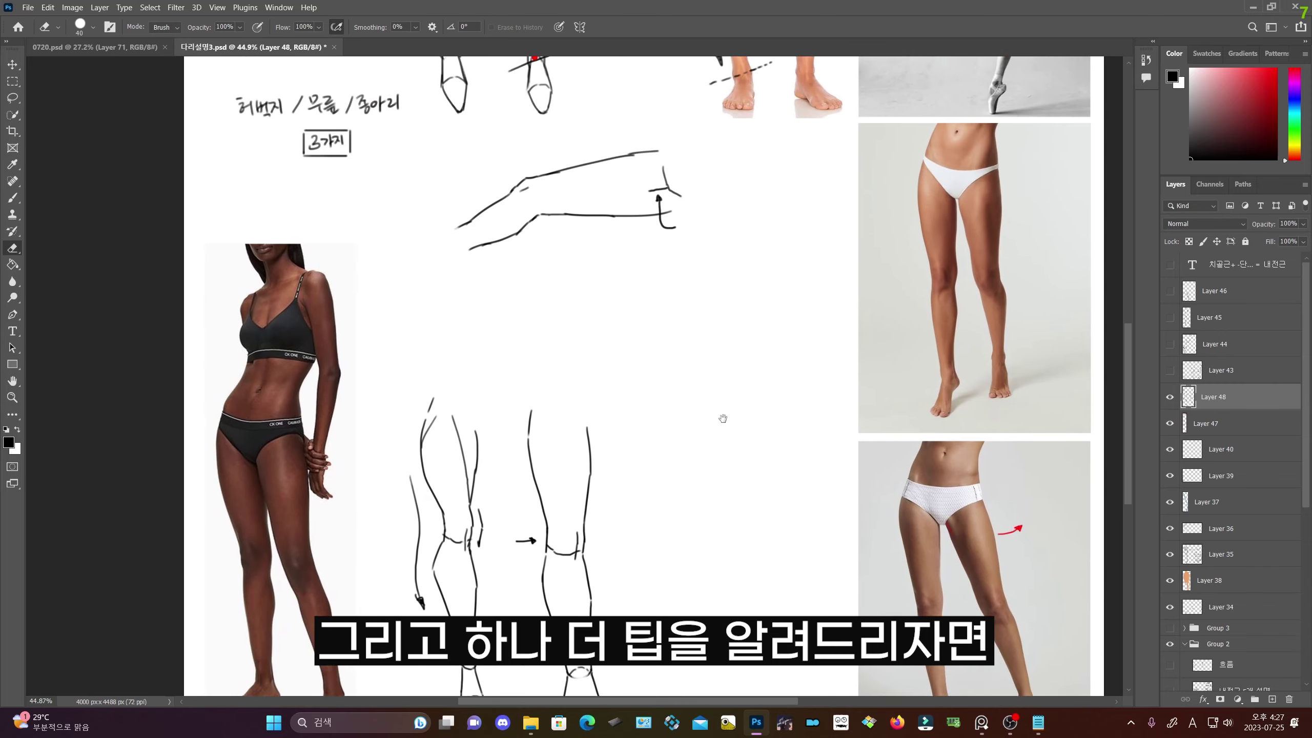
- Redraw the vertical calf line and calf contour below the knee on the side-view leg sketch
left_click_drag(848, 246, 641, 427)
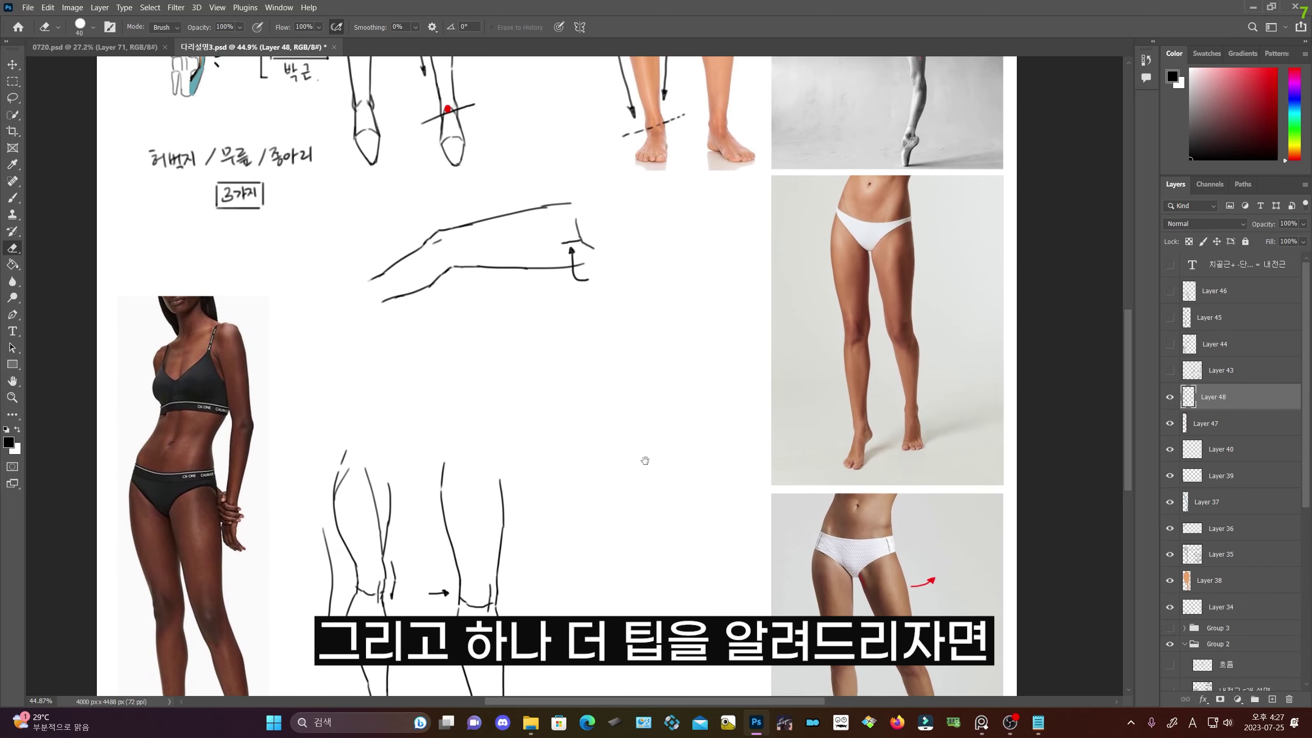
key("b")
scroll(808, 362, "up", 2)
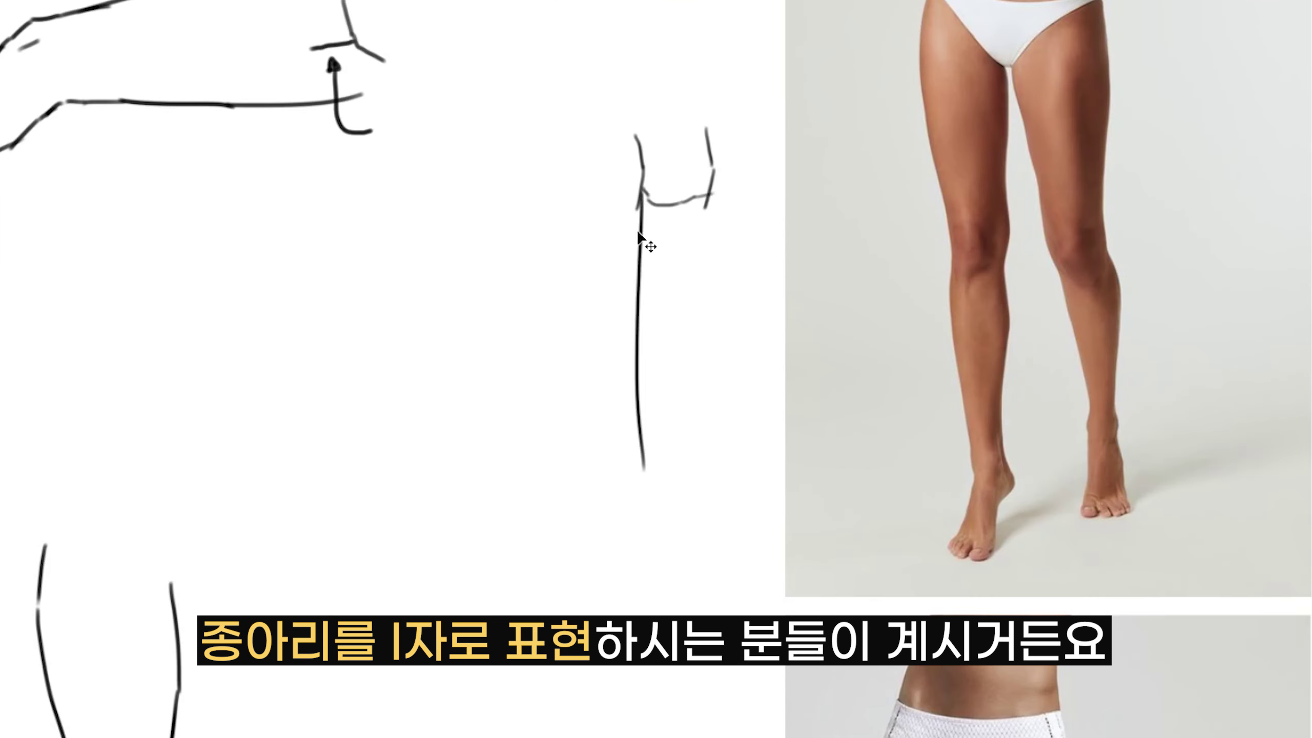
key("ctrl+z")
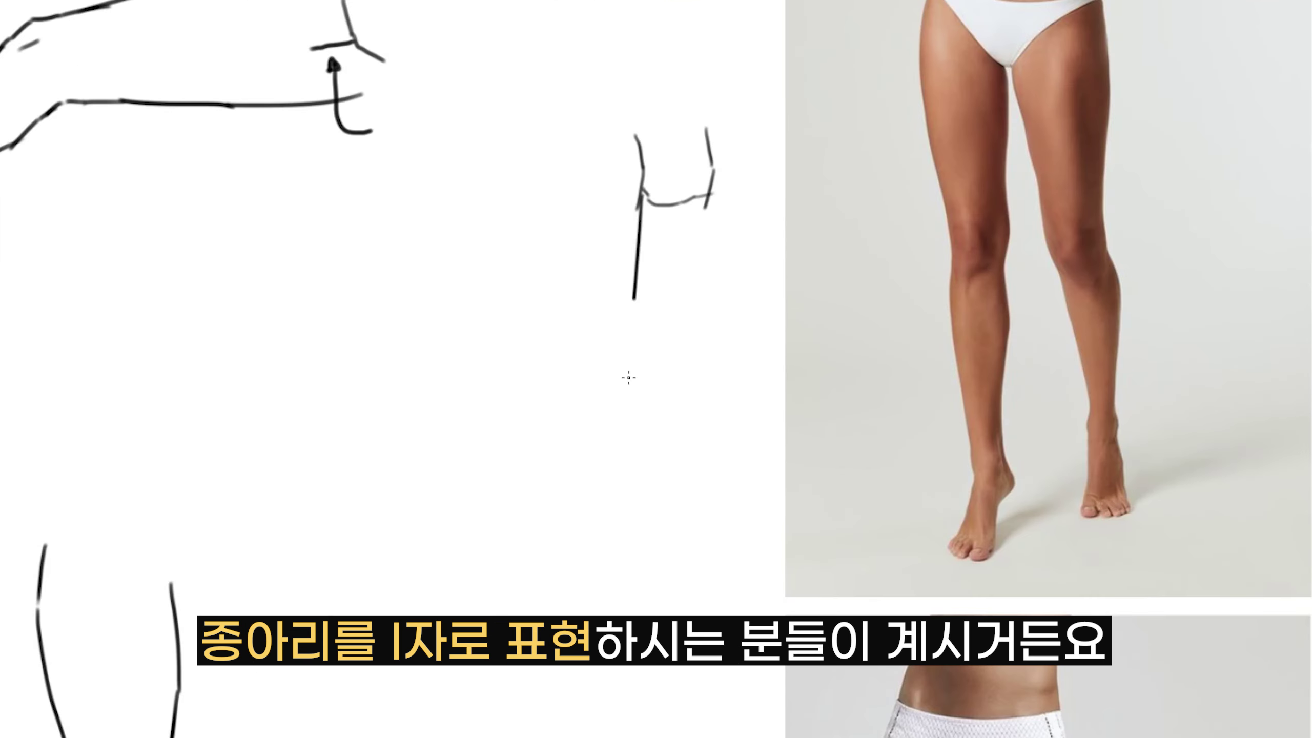
left_click_drag(659, 295, 650, 453)
left_click_drag(708, 200, 695, 358)
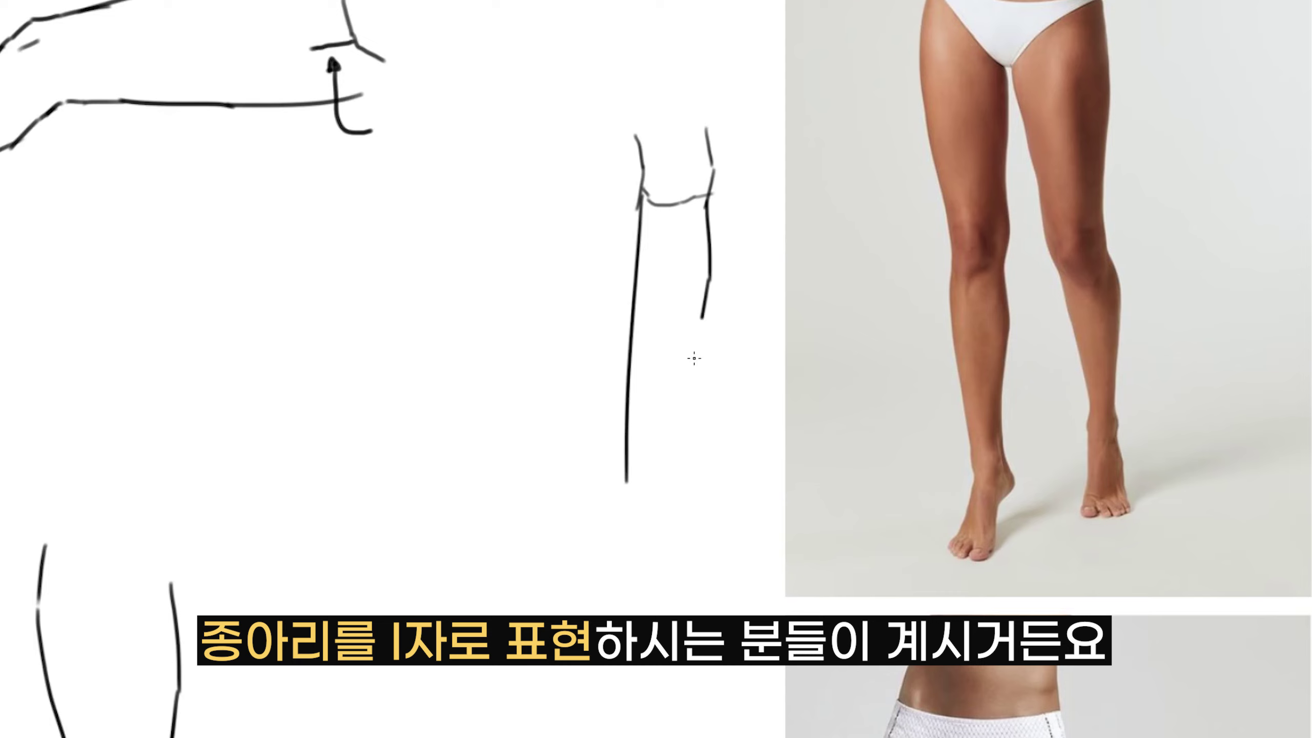
key("ctrl+z")
left_click_drag(708, 258, 666, 439)
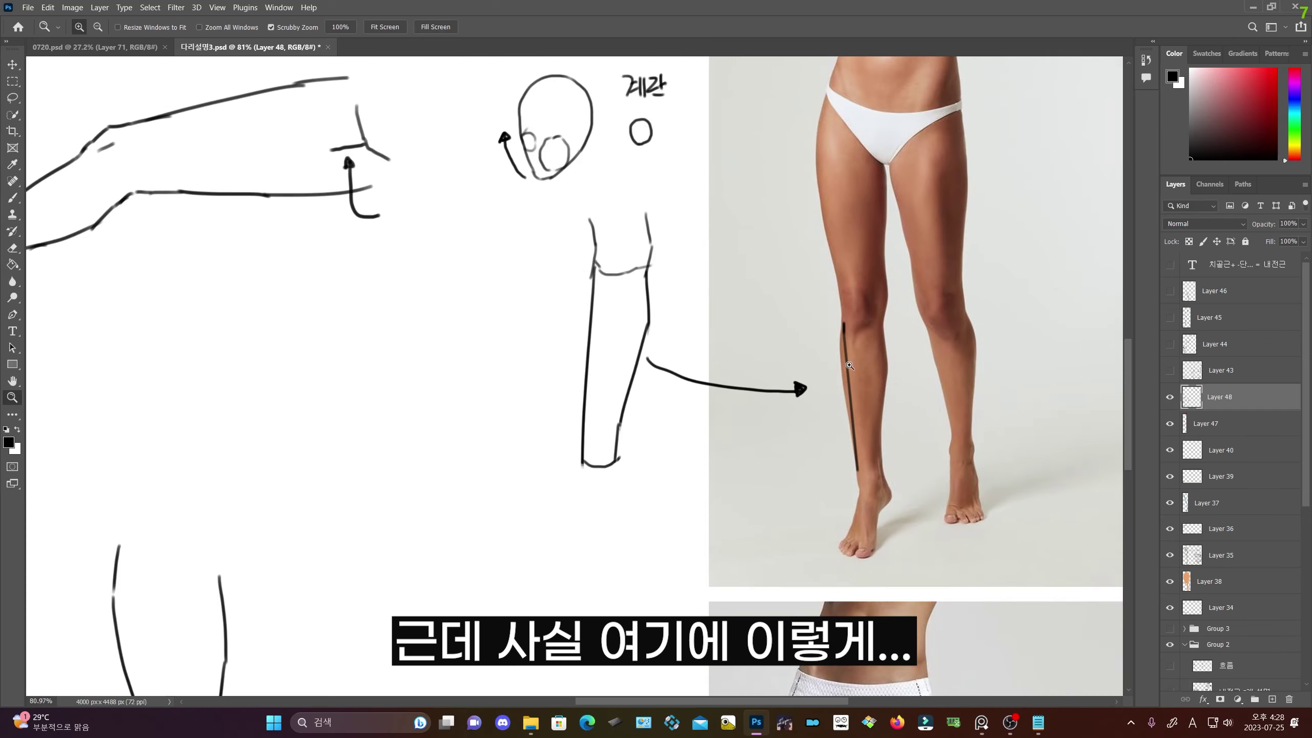
- Hatch the calf on the reference photo and along the sketch's outer calf with diagonal strokes
key("b")
mouse_move(850, 365)
left_mouse_down()
mouse_move(878, 366)
mouse_move(836, 345)
mouse_move(838, 376)
left_mouse_up()
left_click_drag(848, 371, 840, 387)
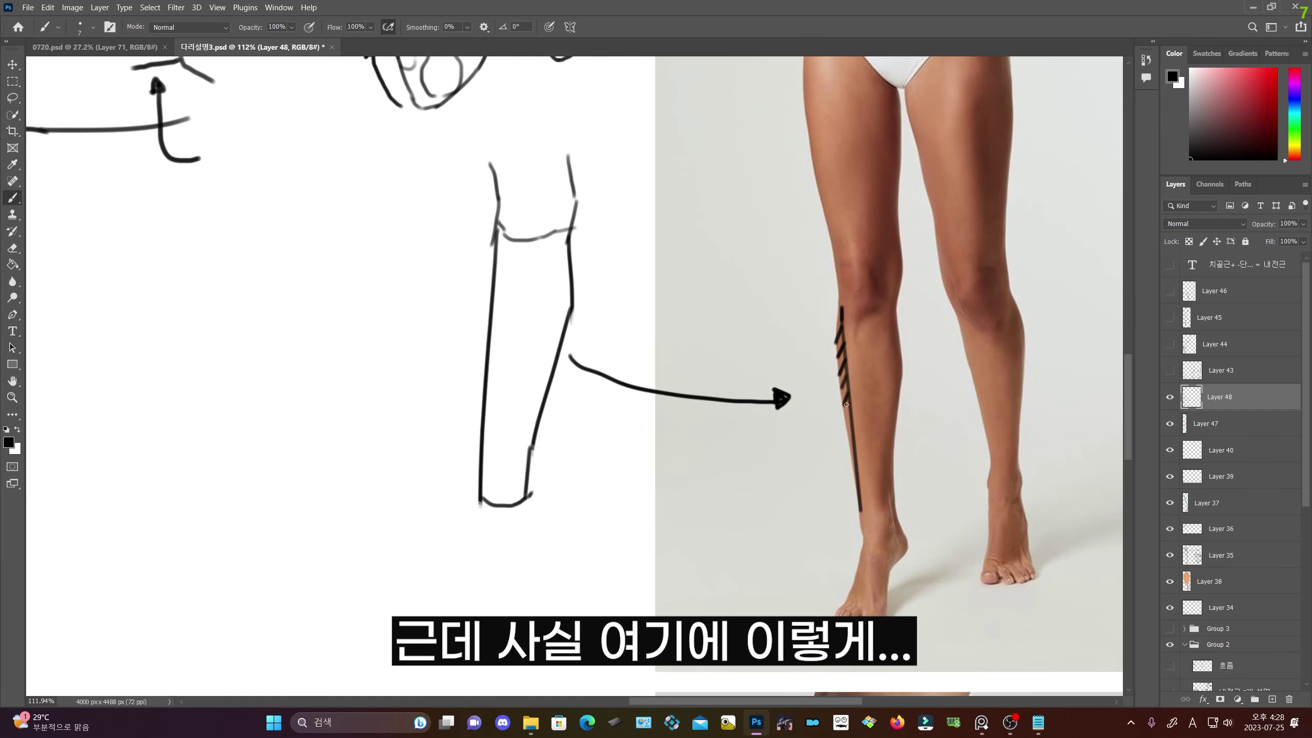
left_click_drag(850, 433, 855, 468)
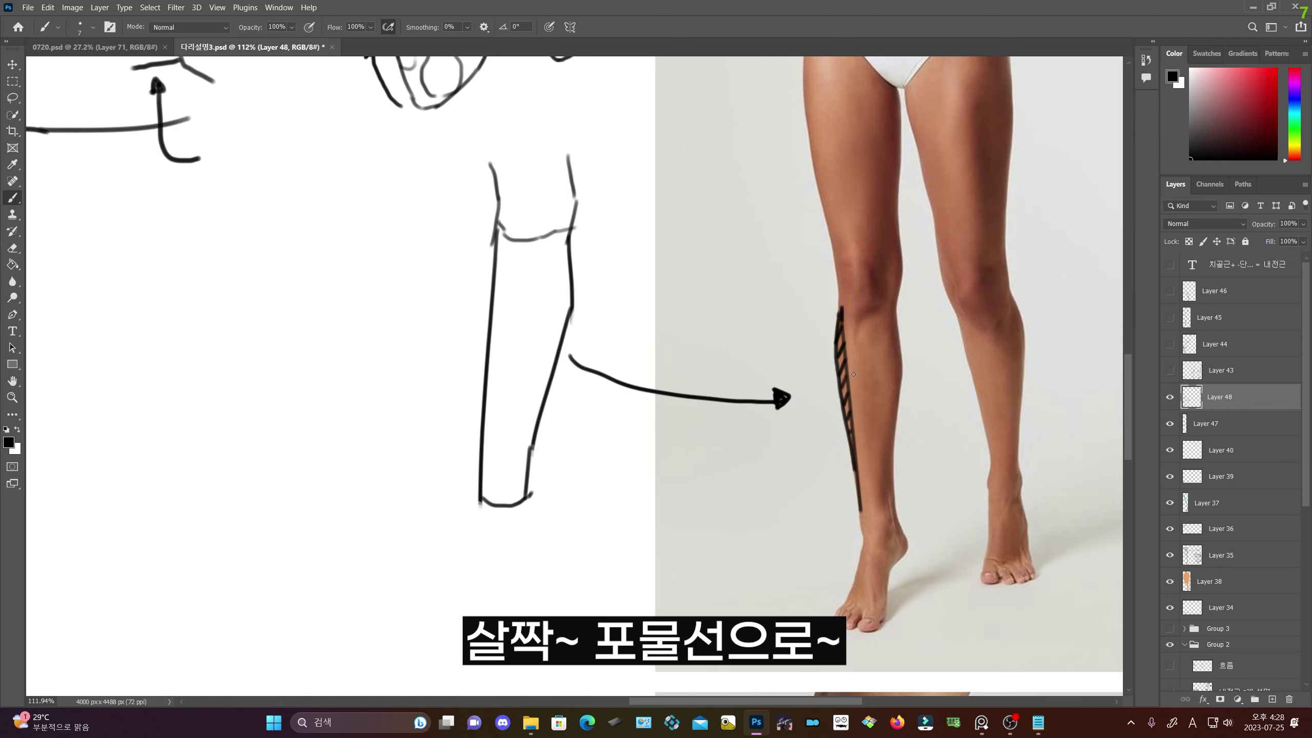
left_click_drag(854, 374, 839, 344)
left_click_drag(483, 199, 468, 379)
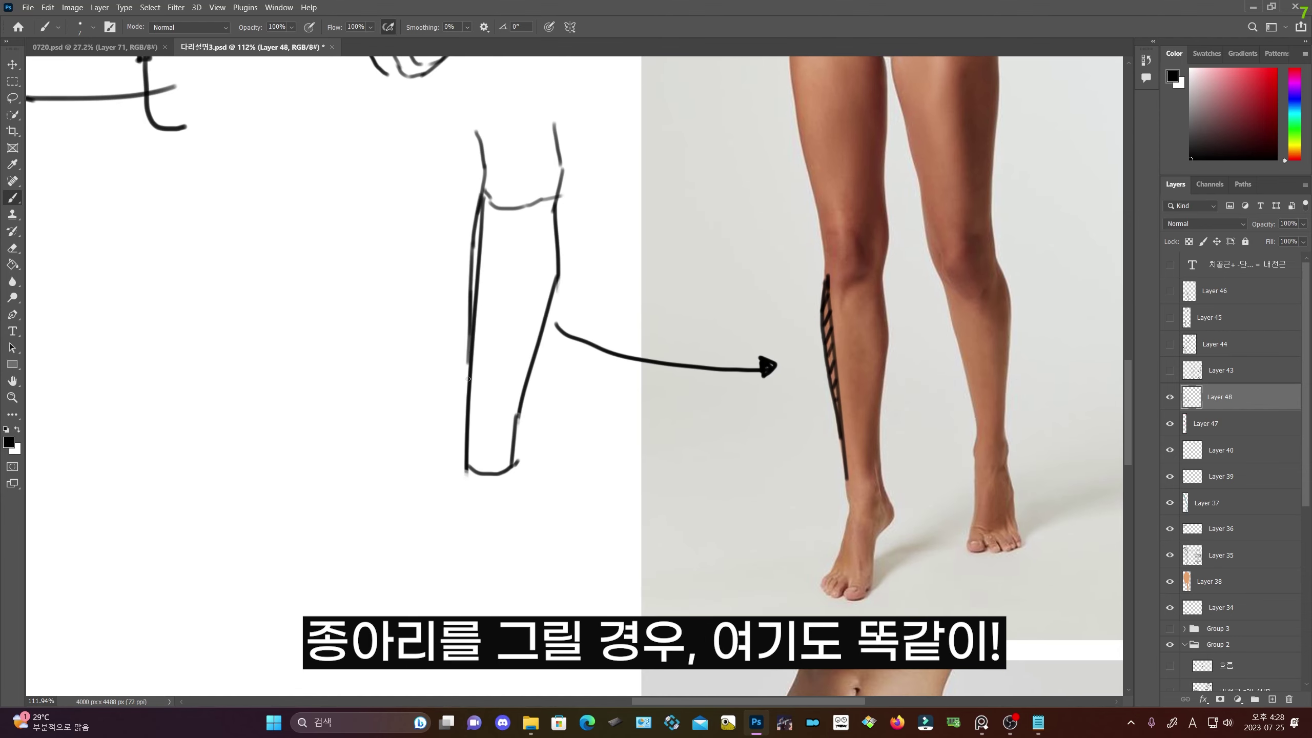
scroll(482, 252, "down", 3)
- Make white the painting colour, pick the Eraser, and zoom in on the leg sketches
key("x")
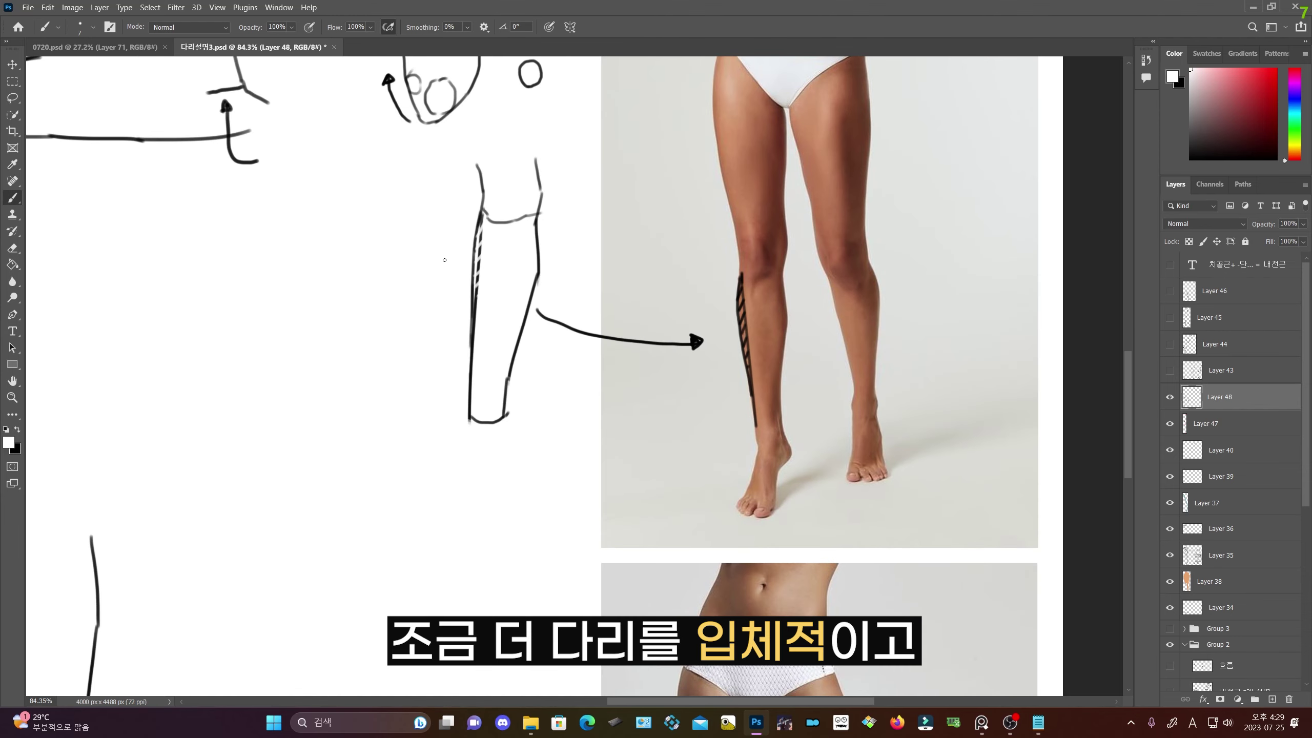
key("z")
left_click_drag(567, 321, 482, 109)
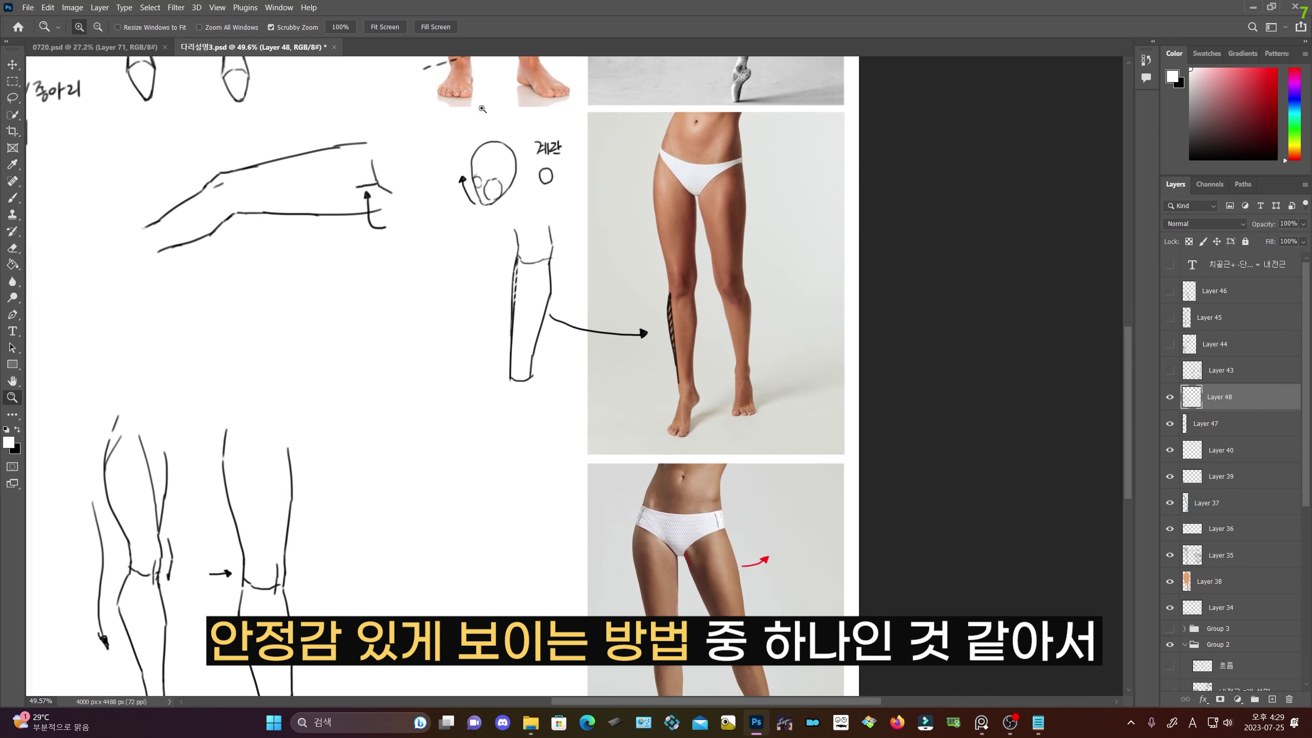
key("e")
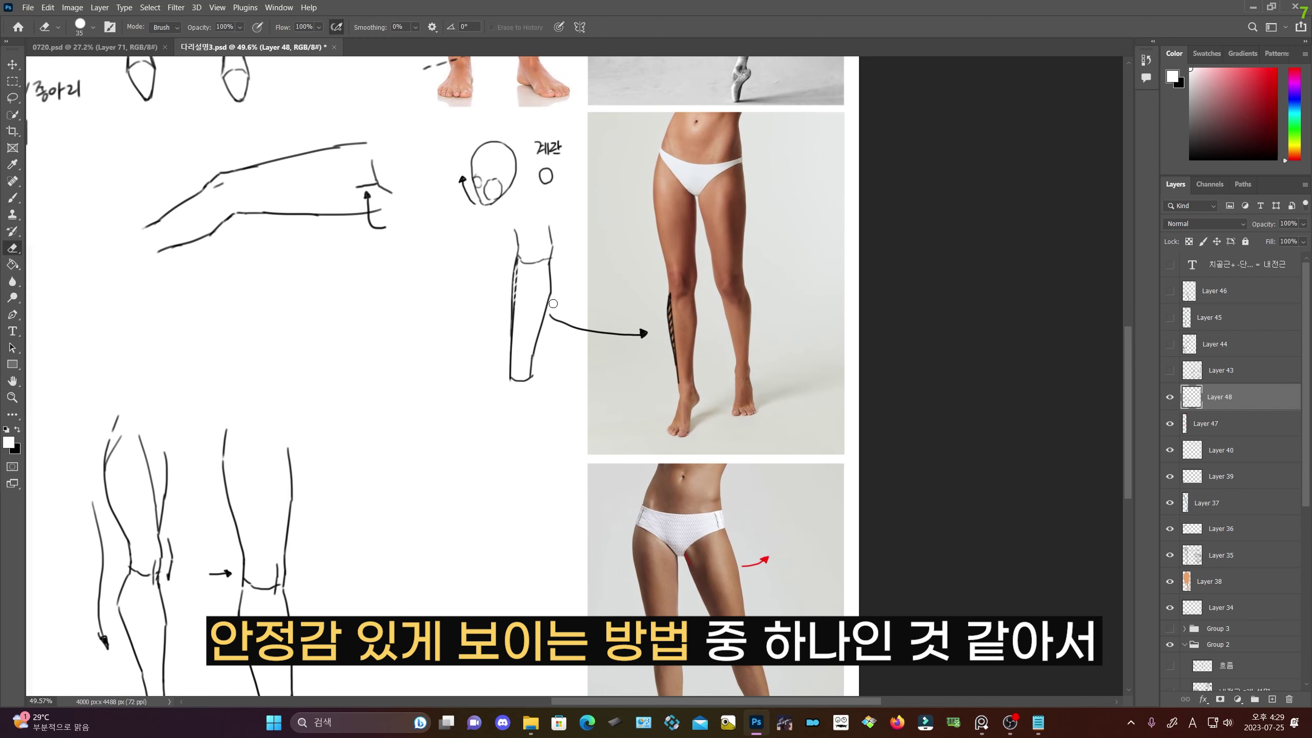
key("z")
mouse_move(553, 304)
left_mouse_down()
mouse_move(564, 264)
mouse_move(820, 84)
left_mouse_up()
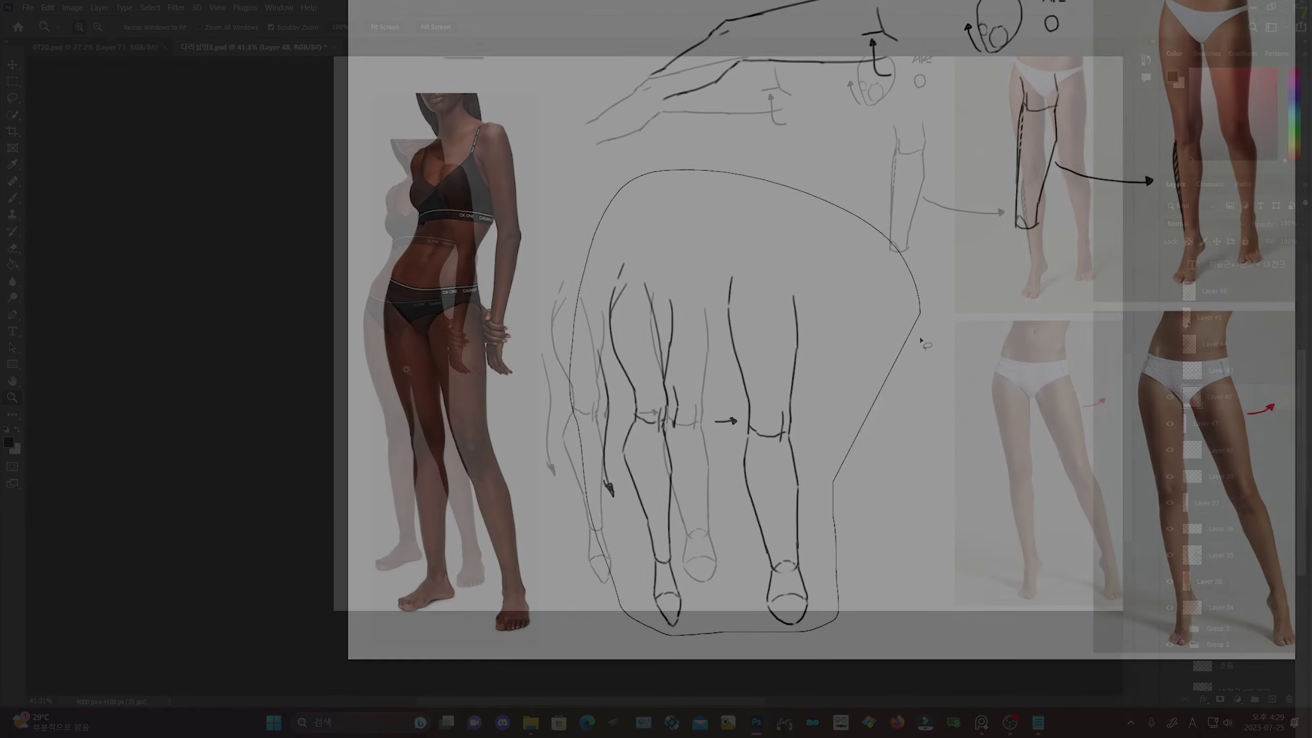
- Sketch the first new leg's outer line, thigh, knee and lower leg down to the ankle
mouse_move(594, 293)
left_mouse_down()
mouse_move(621, 429)
mouse_move(665, 434)
left_mouse_up()
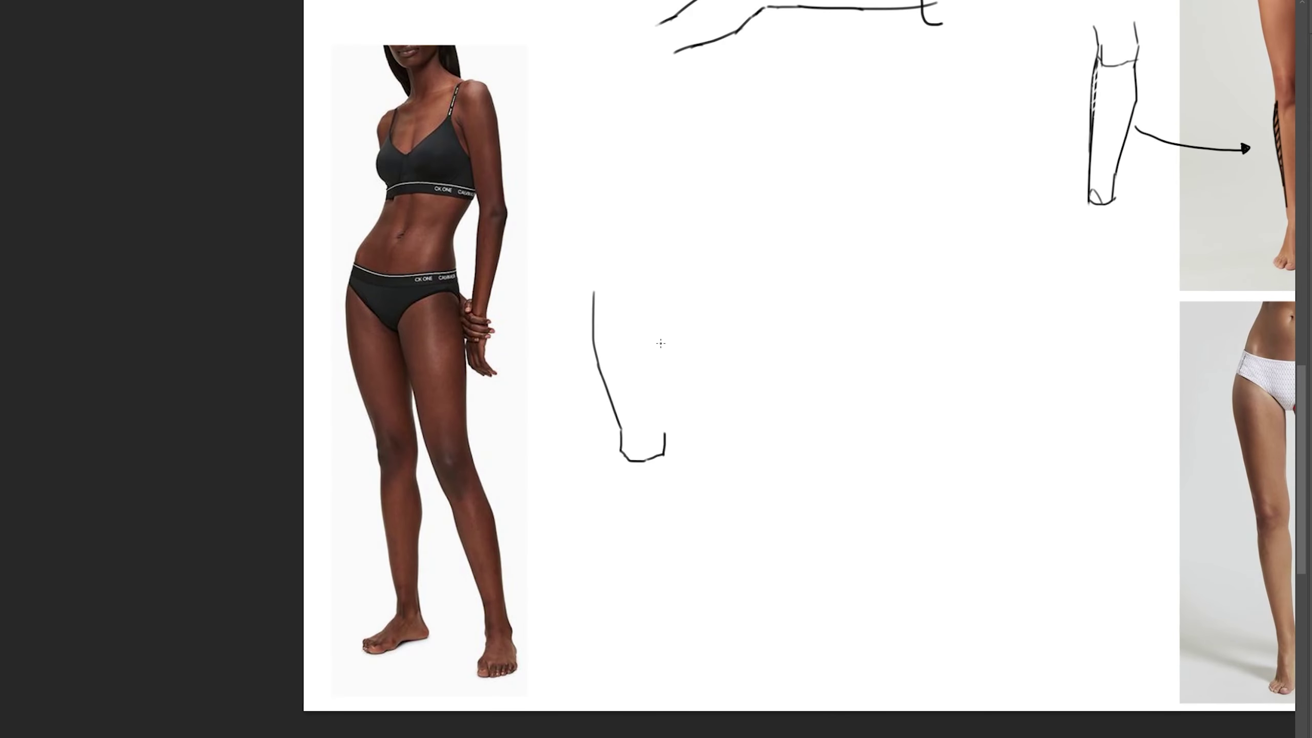
mouse_move(658, 305)
left_mouse_down()
mouse_move(665, 429)
mouse_move(618, 476)
mouse_move(639, 595)
left_mouse_up()
left_click_drag(664, 455, 665, 602)
left_click_drag(658, 308, 665, 491)
left_click_drag(667, 497, 661, 535)
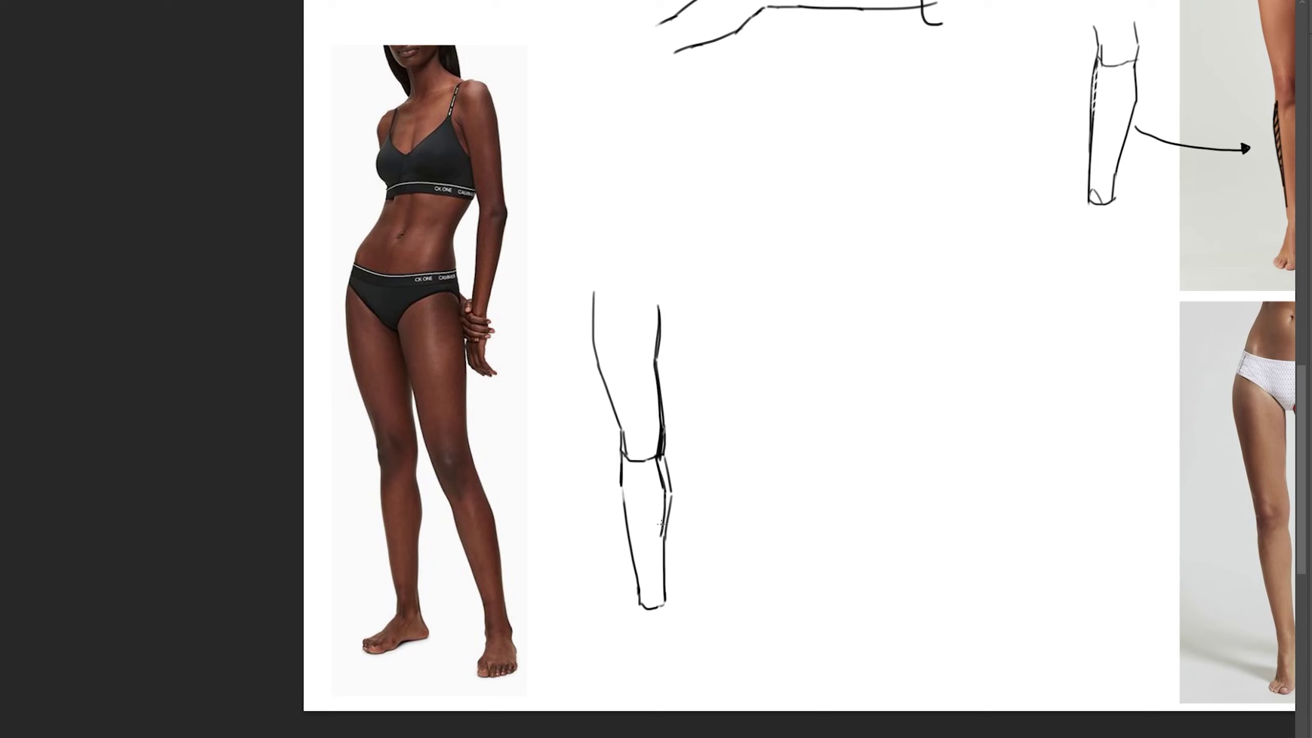
key("ctrl+z")
key("ctrl+z")
key("ctrl+z")
- Draw the second leg's thigh, knee, lower lines and ankle, plus a downward arrow beside the legs
mouse_move(643, 307)
left_mouse_down()
mouse_move(655, 307)
mouse_move(707, 471)
mouse_move(742, 458)
left_mouse_up()
left_click_drag(720, 297, 743, 460)
left_click_drag(776, 333, 769, 429)
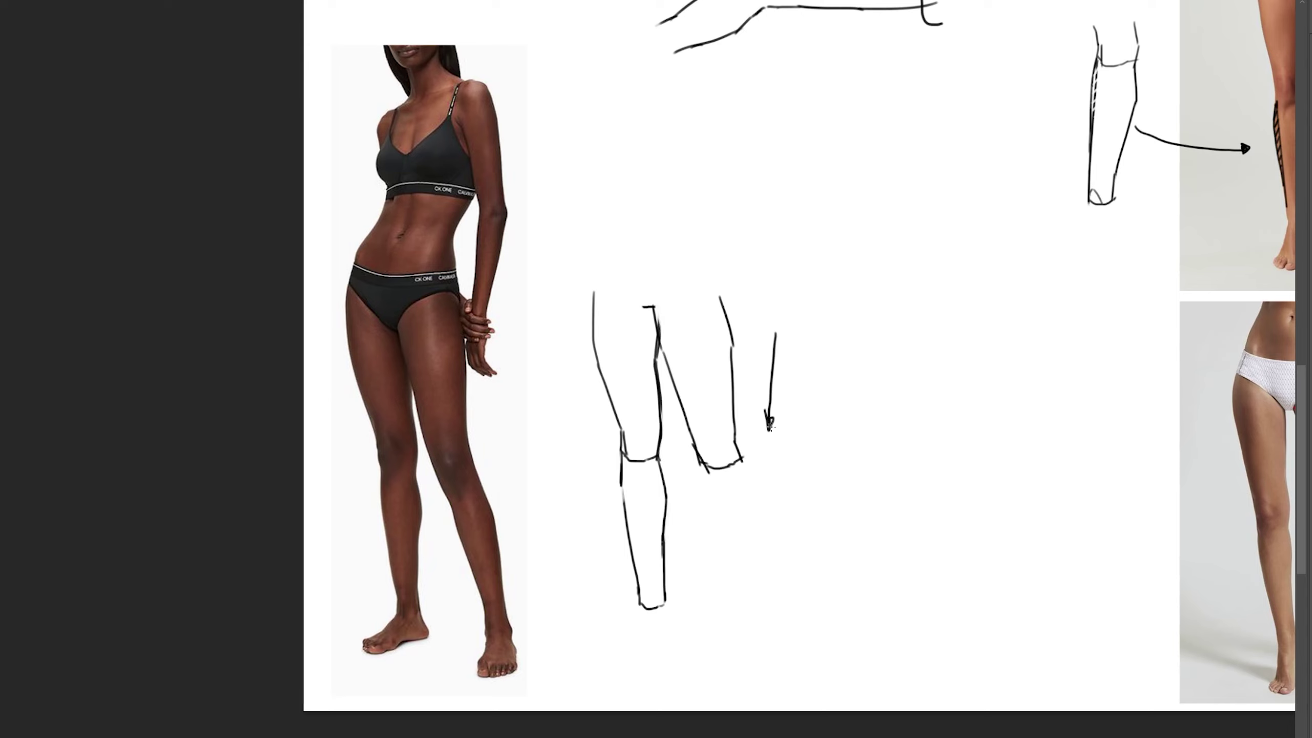
scroll(771, 427, "down", 3)
left_click_drag(765, 365, 775, 383)
mouse_move(695, 389)
left_mouse_down()
mouse_move(746, 537)
mouse_move(764, 537)
left_mouse_up()
- Add the left thigh top, hip curve joining the legs, and waistline with crotch tick
mouse_move(591, 202)
left_mouse_down()
mouse_move(587, 224)
mouse_move(637, 132)
mouse_move(711, 125)
left_mouse_up()
left_click_drag(709, 128, 711, 212)
left_click_drag(653, 150, 649, 168)
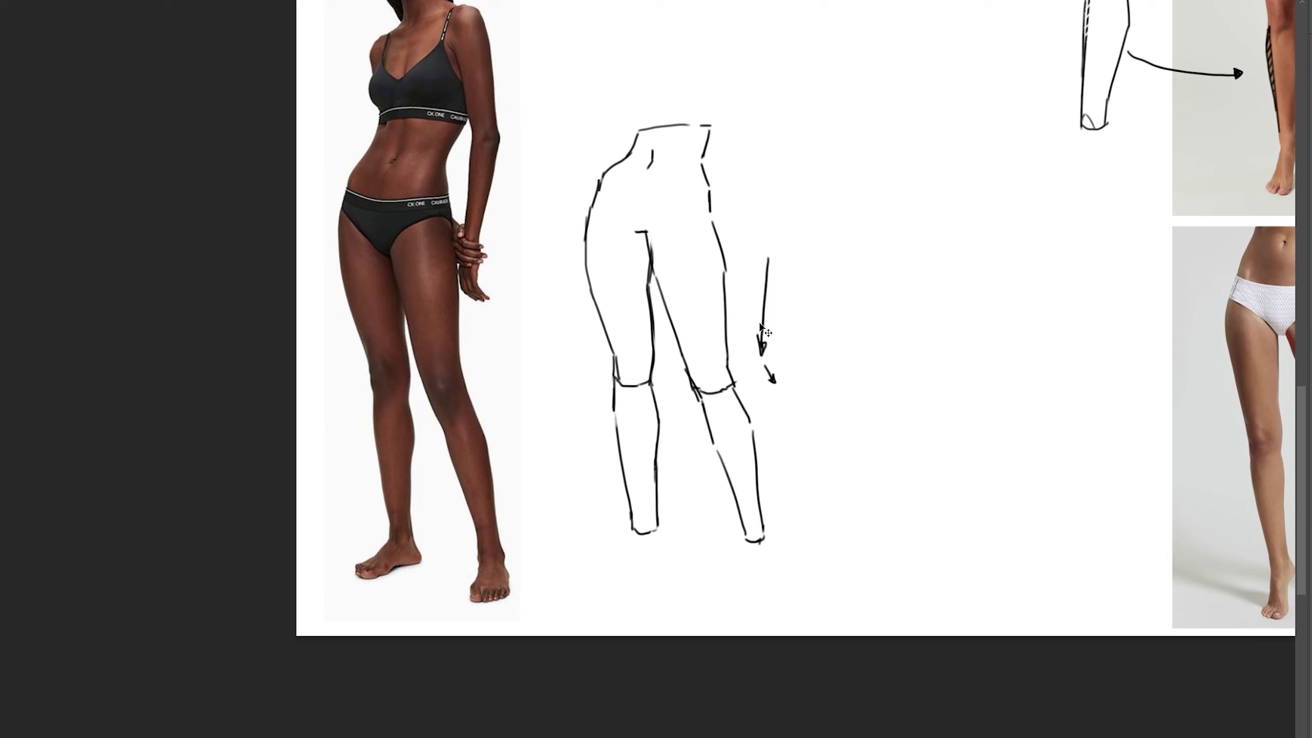
mouse_move(633, 531)
left_mouse_down()
mouse_move(594, 576)
mouse_move(666, 552)
mouse_move(593, 577)
mouse_move(666, 549)
mouse_move(639, 554)
left_mouse_up()
key("ctrl+z")
- Add width arrow strokes at the right foot, short ankle strokes, and redraw the left shin line
mouse_move(748, 544)
left_mouse_down()
mouse_move(743, 583)
mouse_move(778, 575)
left_mouse_up()
left_click_drag(745, 574, 779, 575)
left_click_drag(748, 574, 773, 567)
scroll(658, 464, "down", 3)
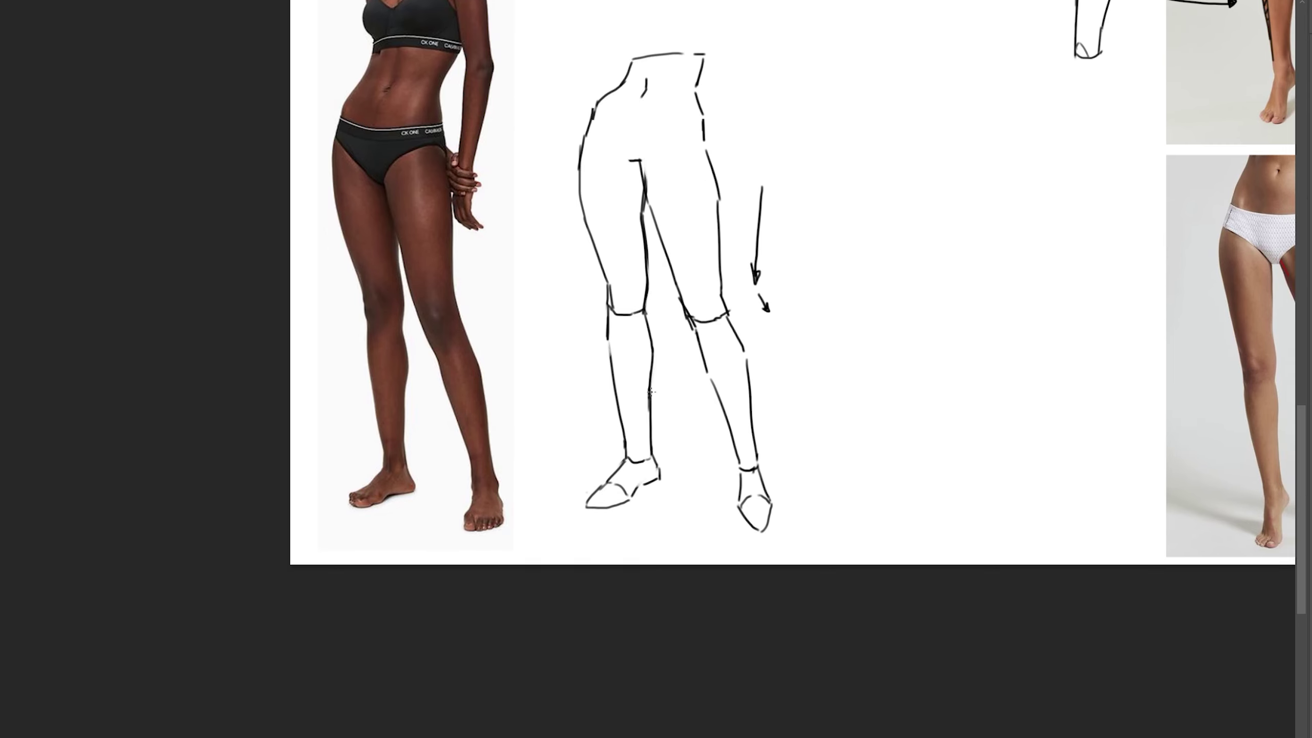
left_click_drag(648, 450, 649, 462)
left_click_drag(760, 464, 766, 483)
left_click_drag(609, 349, 627, 455)
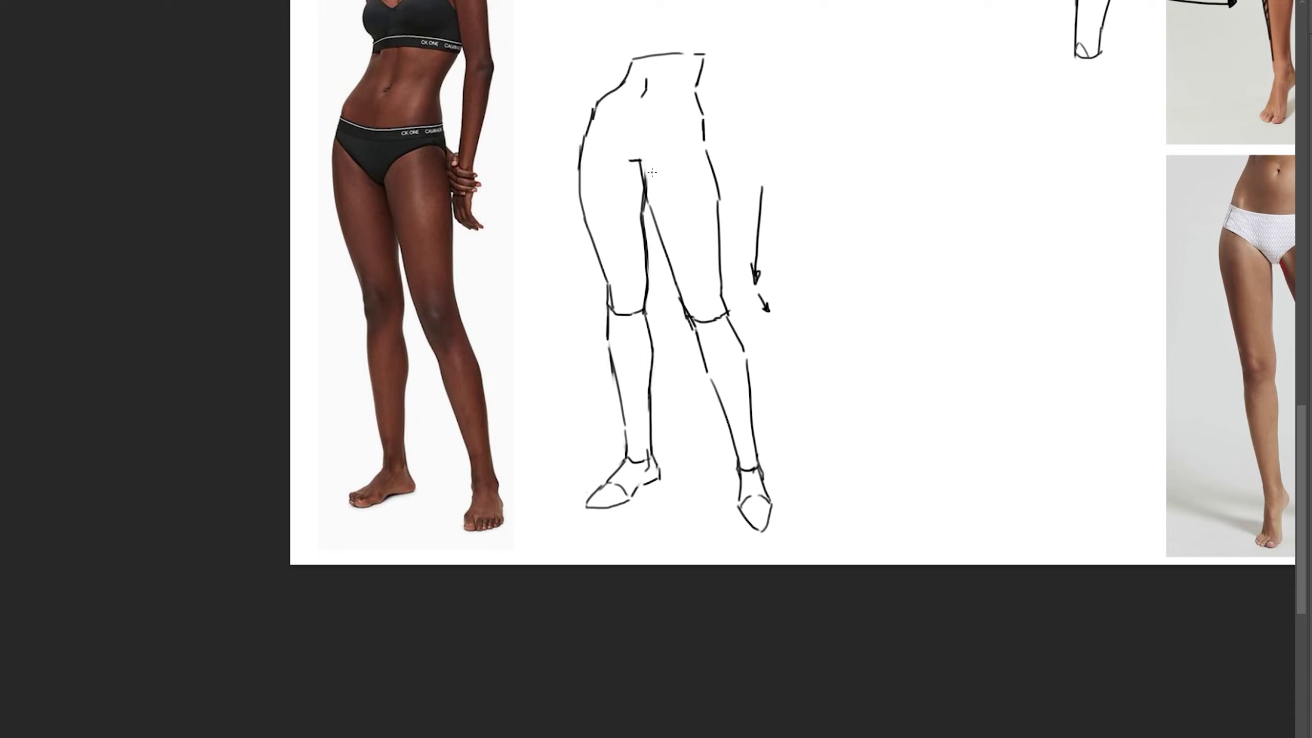
scroll(625, 455, "up", 1)
- Lasso-select the right lower leg and foot and rotate it leftward with Free Transform
left_click_drag(795, 568, 687, 359)
left_click_drag(757, 543, 746, 542)
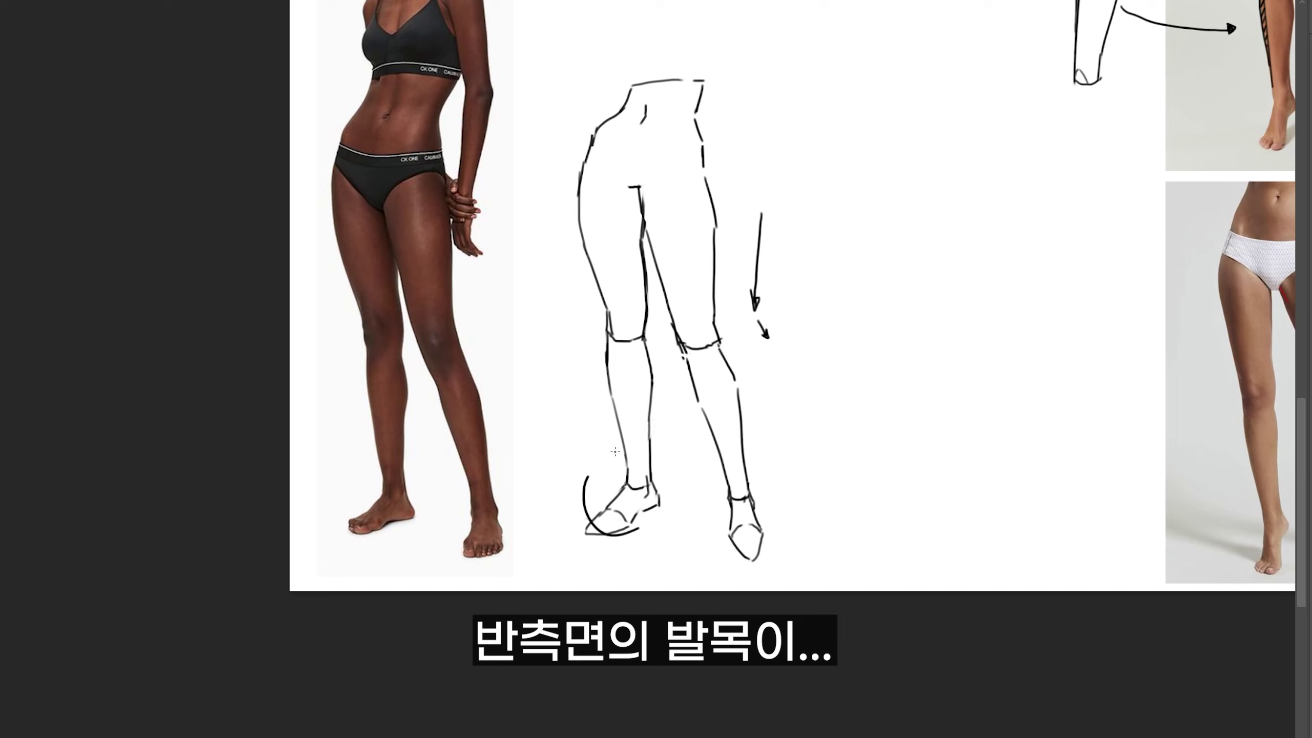
left_click_drag(628, 484, 649, 481)
key("ctrl+z")
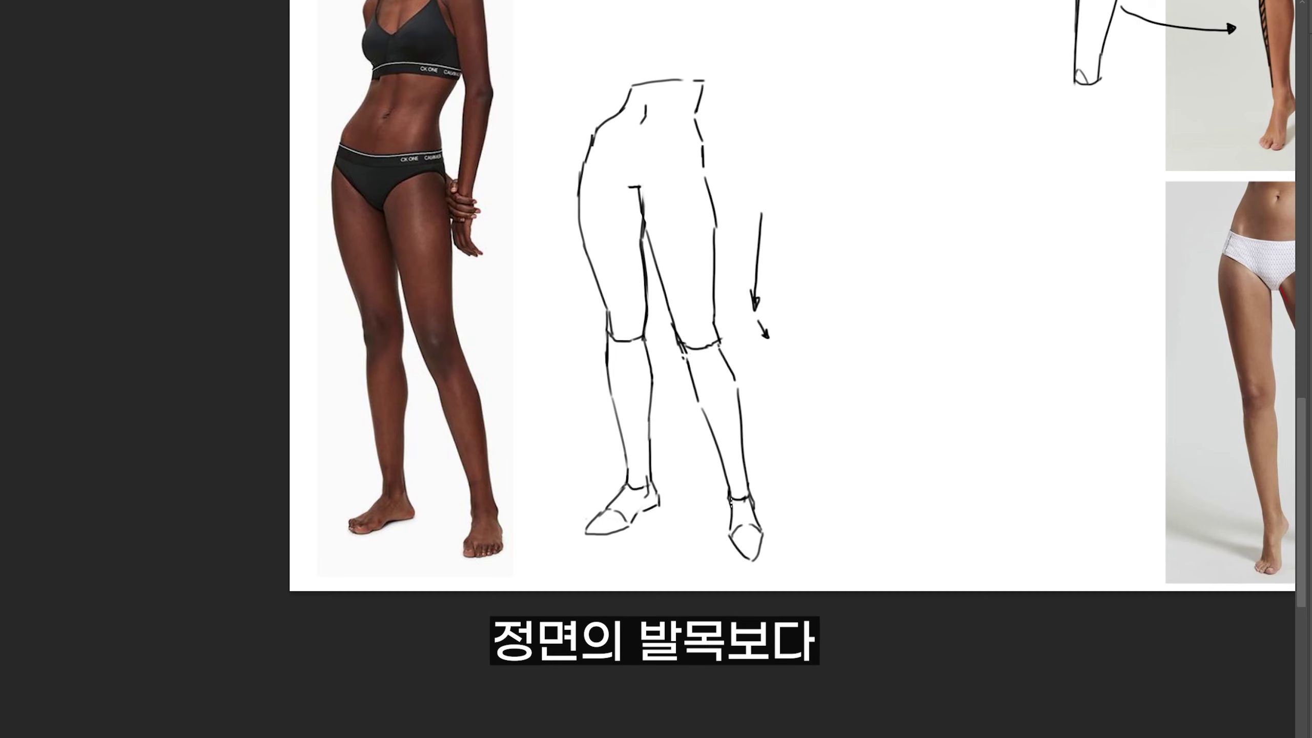
key("ctrl+z")
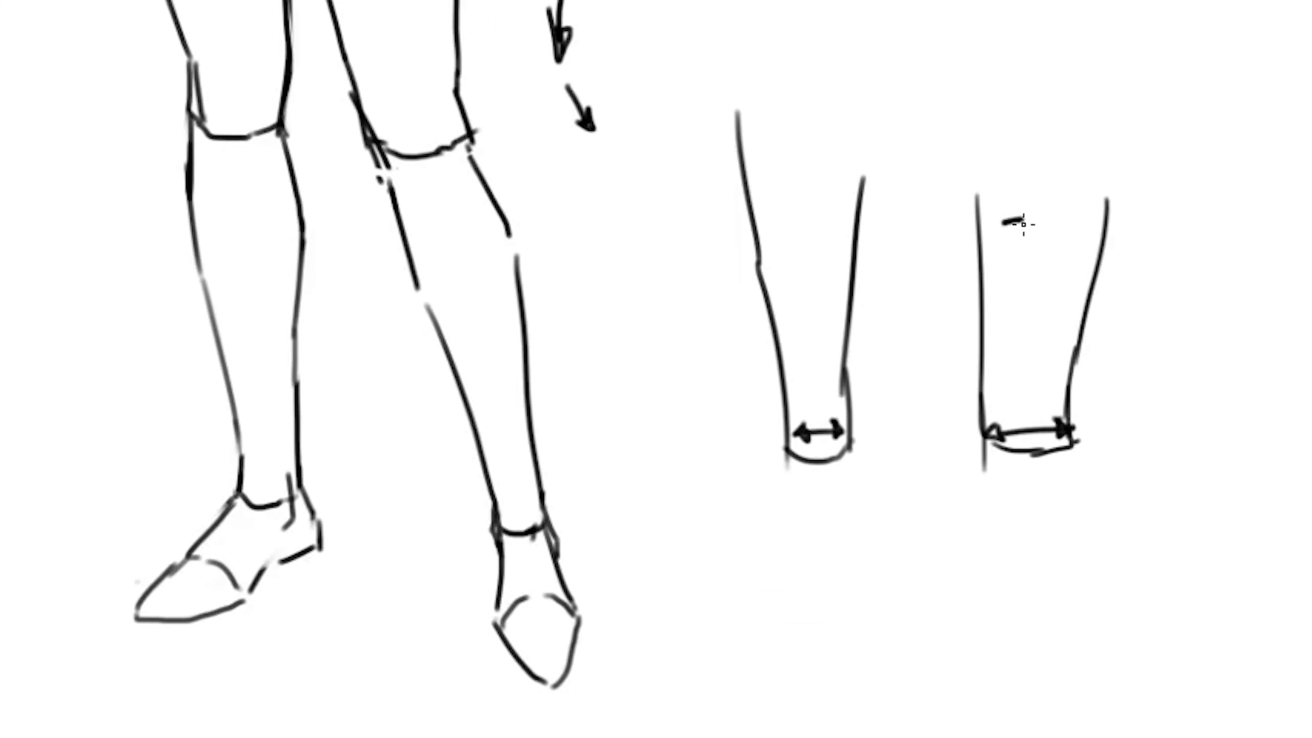
- Handwrite 측면 beside the side-view leg and 정면 beside the front-view leg
mouse_move(1003, 221)
left_mouse_down()
mouse_move(1025, 221)
mouse_move(1034, 243)
left_mouse_up()
left_click_drag(1004, 261, 1030, 279)
left_click_drag(1043, 232, 1067, 261)
left_click_drag(1055, 264, 1078, 256)
mouse_move(782, 210)
left_mouse_down()
mouse_move(797, 207)
mouse_move(785, 232)
left_mouse_up()
left_click_drag(790, 220, 812, 241)
mouse_move(805, 235)
left_mouse_down()
mouse_move(807, 303)
mouse_move(820, 288)
mouse_move(828, 306)
left_mouse_up()
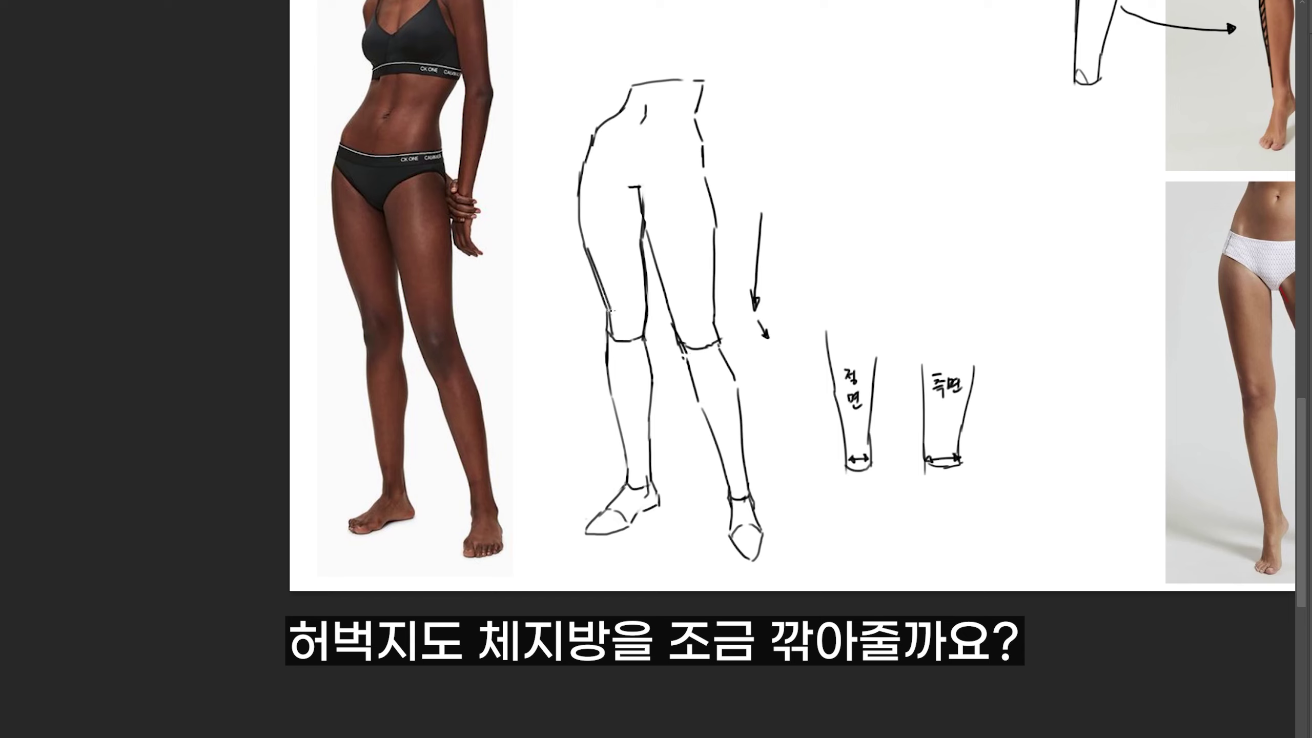
- Rework the thigh outlines with Brush and Eraser, darken the inner-thigh wedge, and redraw the waistline
left_click_drag(580, 200, 608, 310)
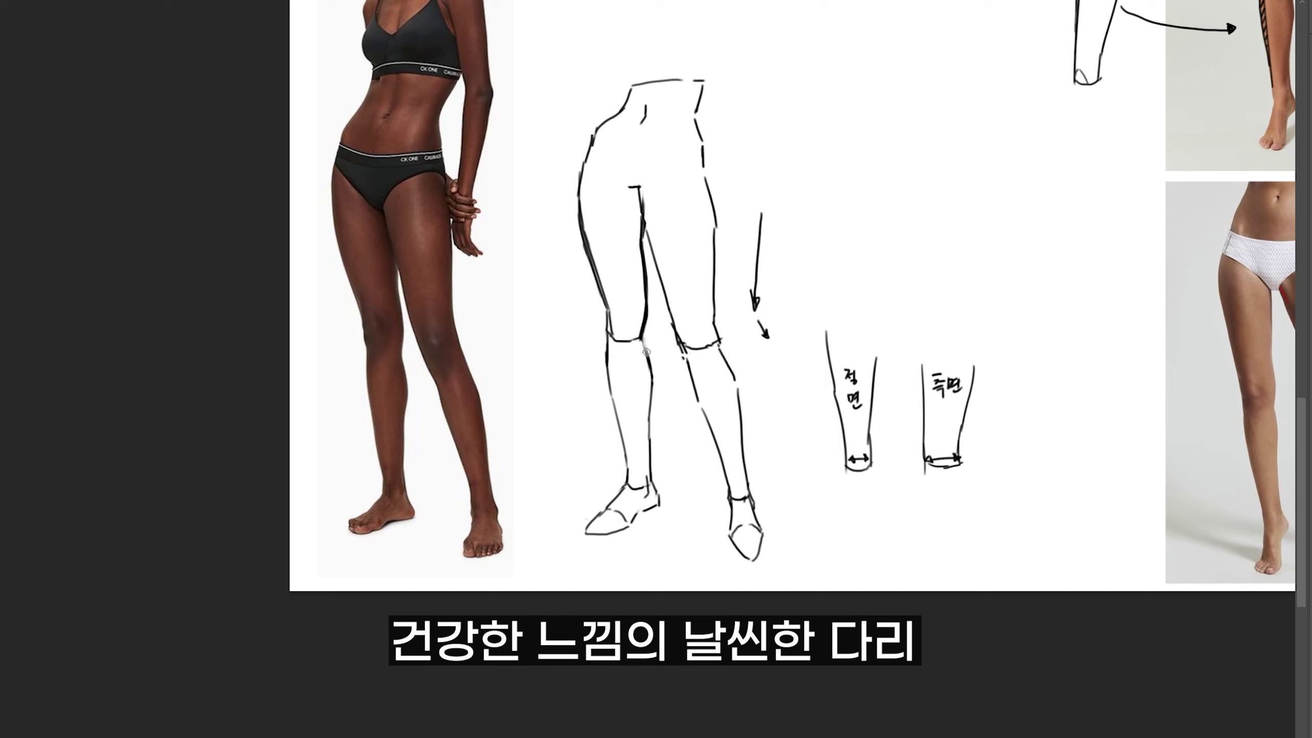
left_click_drag(603, 308, 578, 201)
left_click_drag(646, 333, 641, 225)
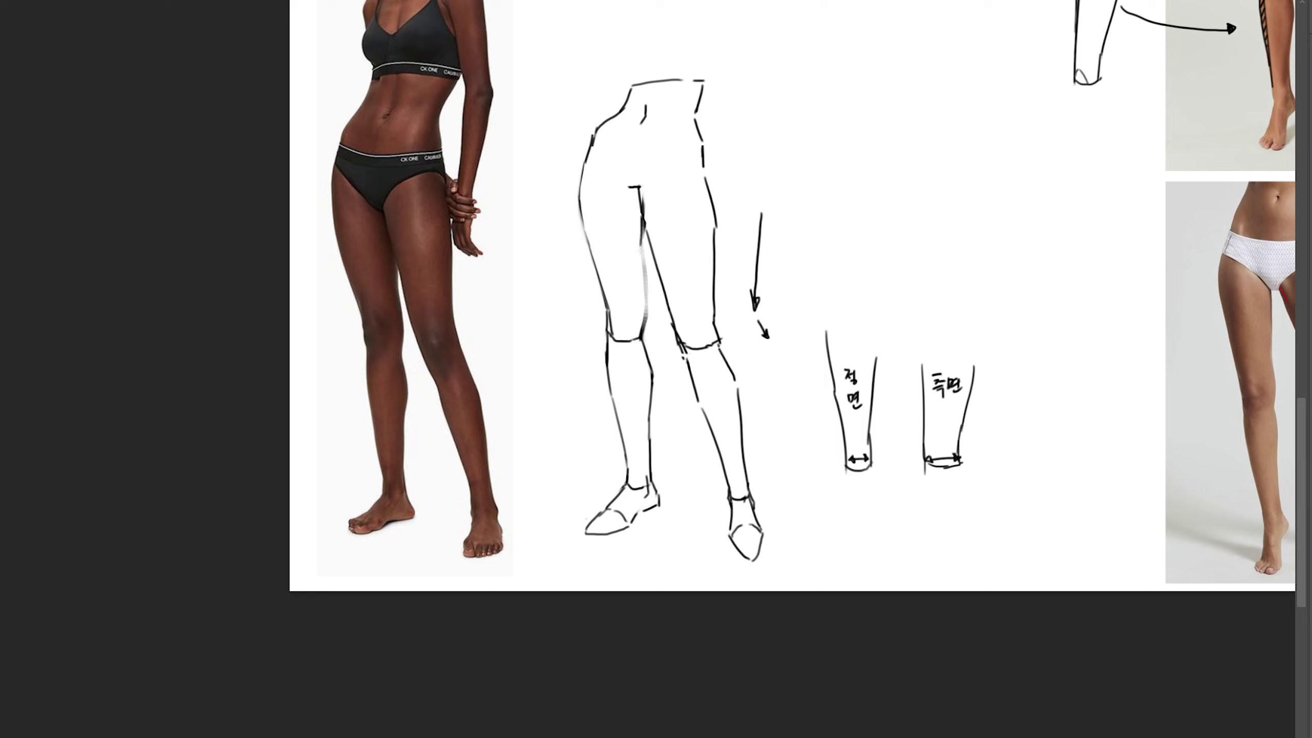
mouse_move(615, 178)
left_mouse_down()
mouse_move(636, 187)
mouse_move(674, 331)
left_mouse_up()
mouse_move(704, 174)
left_mouse_down()
mouse_move(692, 115)
mouse_move(704, 80)
left_mouse_up()
mouse_move(691, 356)
left_mouse_down()
mouse_move(699, 401)
mouse_move(739, 382)
left_mouse_up()
left_click_drag(612, 339, 720, 344)
left_click_drag(643, 215, 667, 303)
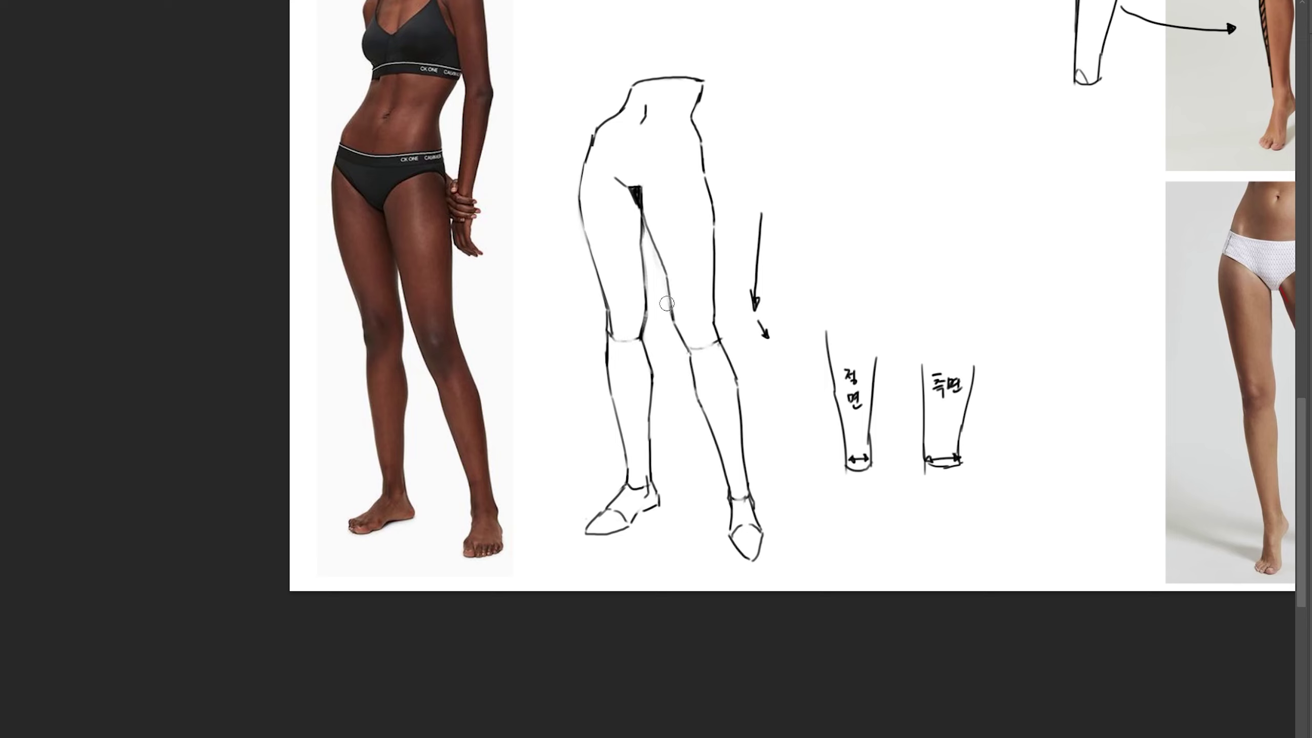
- Select the left leg sketch and nudge it slightly to the right
scroll(686, 298, "down", 1)
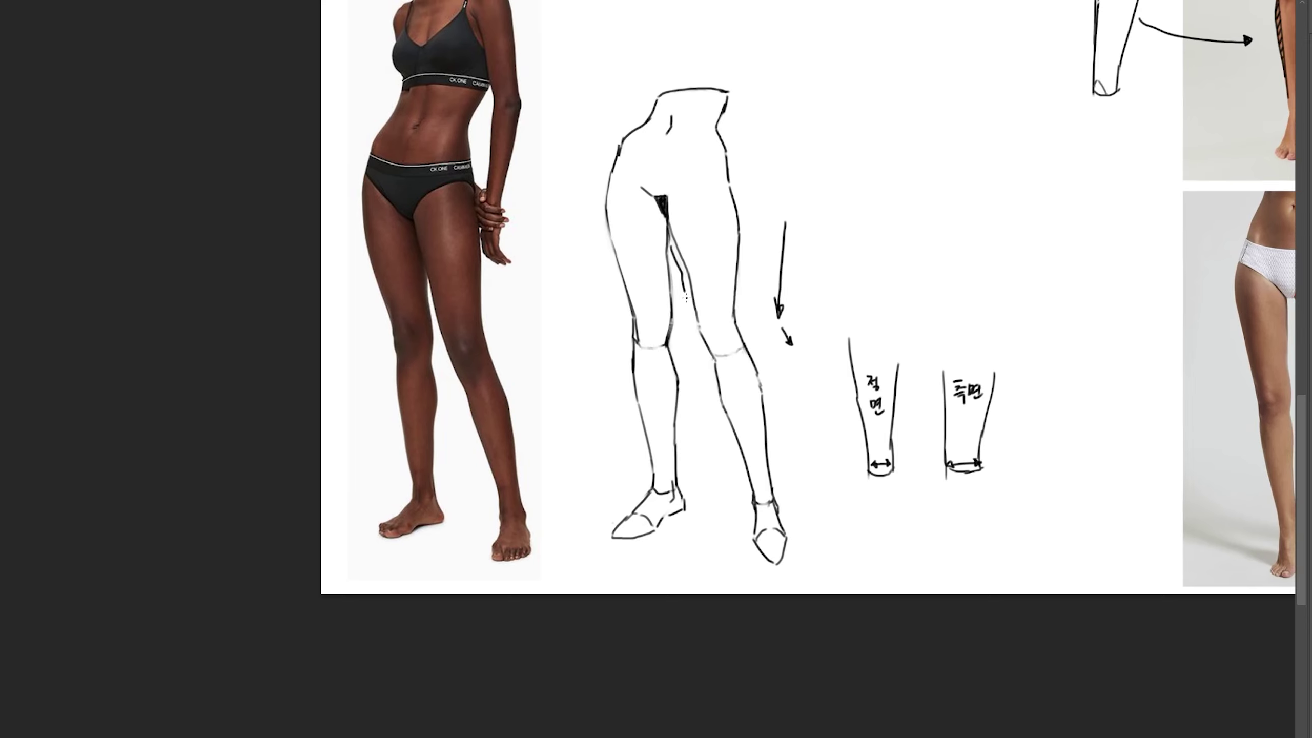
left_click_drag(611, 176, 703, 496)
left_click_drag(651, 362, 654, 362)
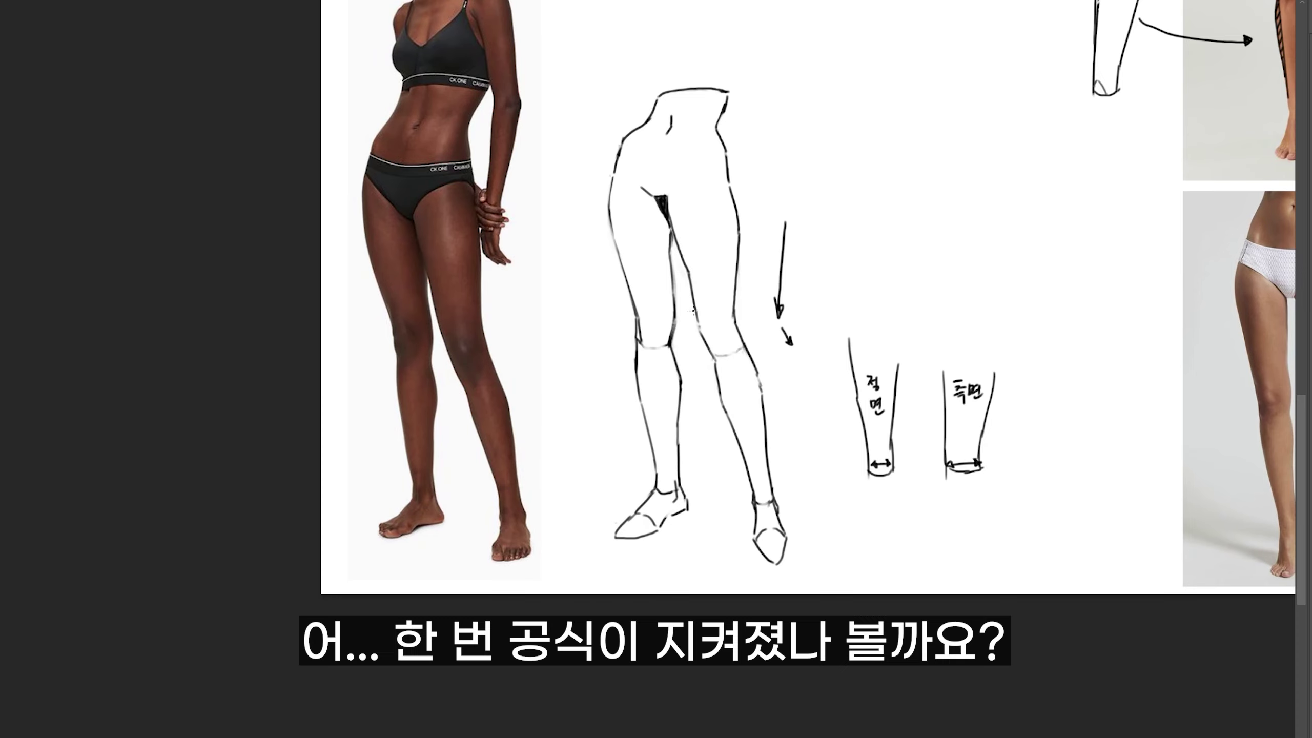
left_click_drag(681, 315, 659, 351)
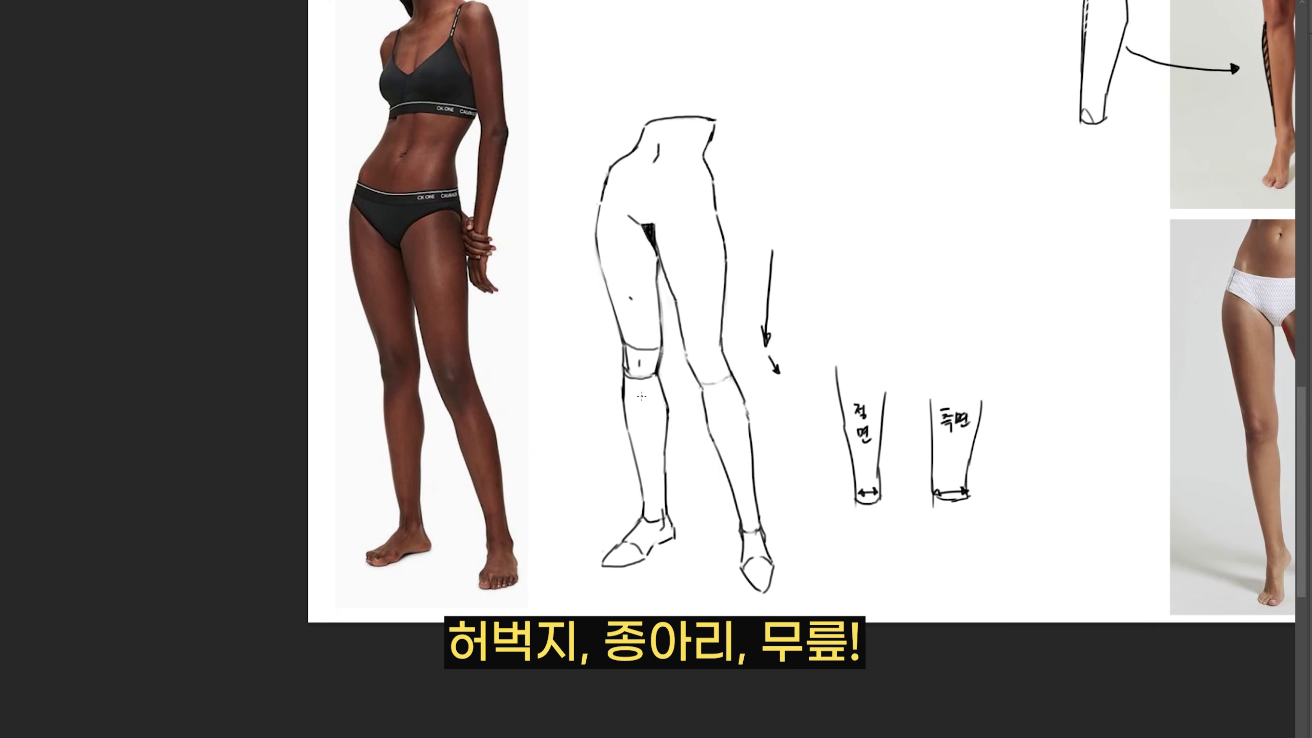
- Number the thigh 1, knee 2 and calf 3, then zoom out to the whole sheet
left_click_drag(632, 300, 633, 312)
left_click_drag(637, 361, 642, 368)
left_click_drag(639, 413, 641, 424)
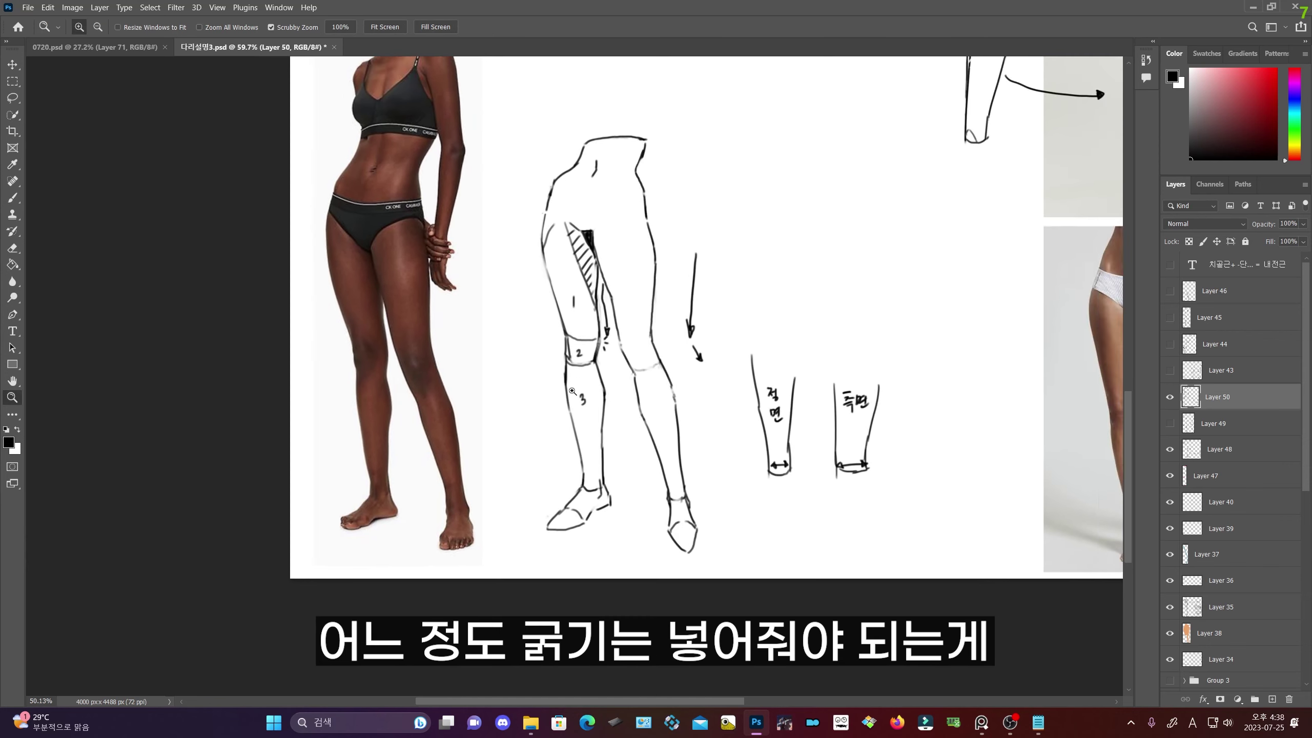
key("z")
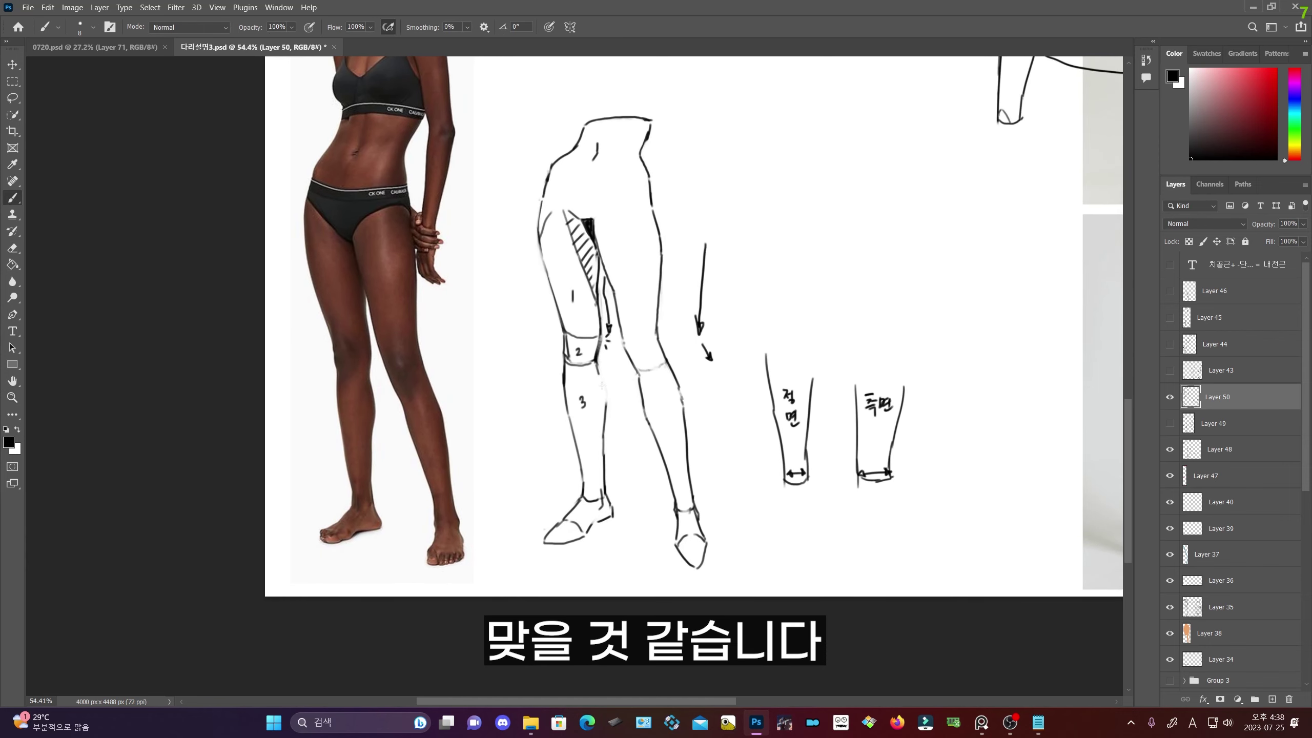
scroll(666, 207, "down", 3)
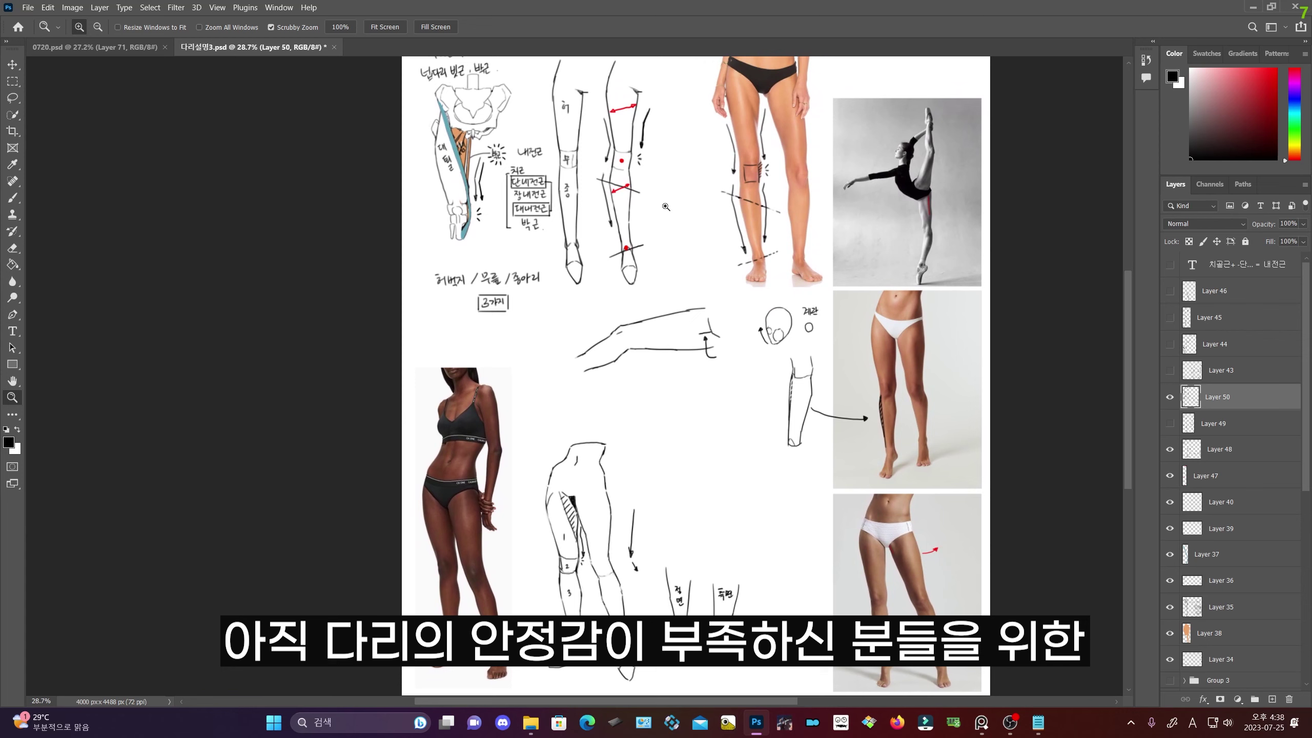